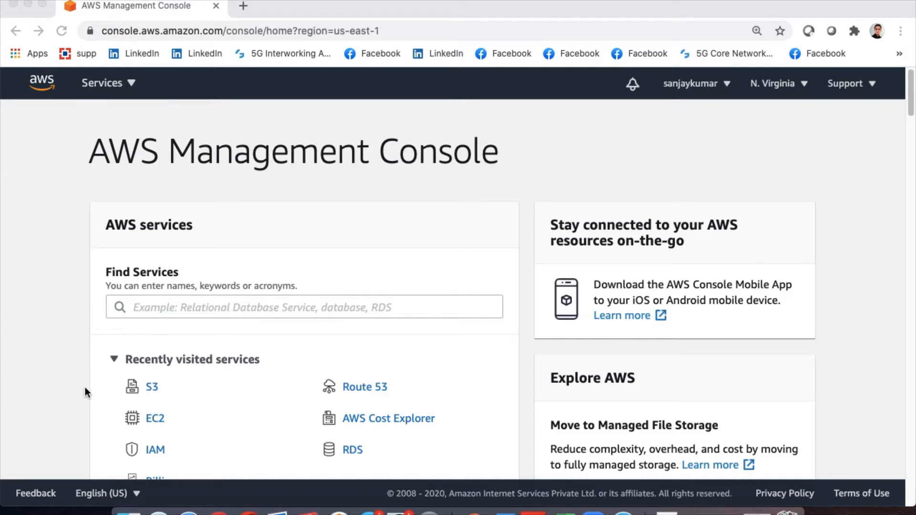
click(174, 307)
text(S3)
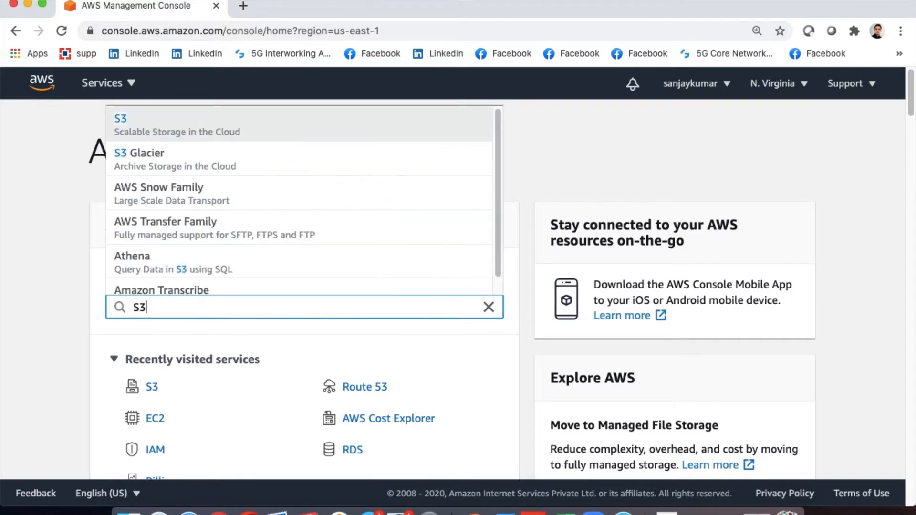
click(60, 289)
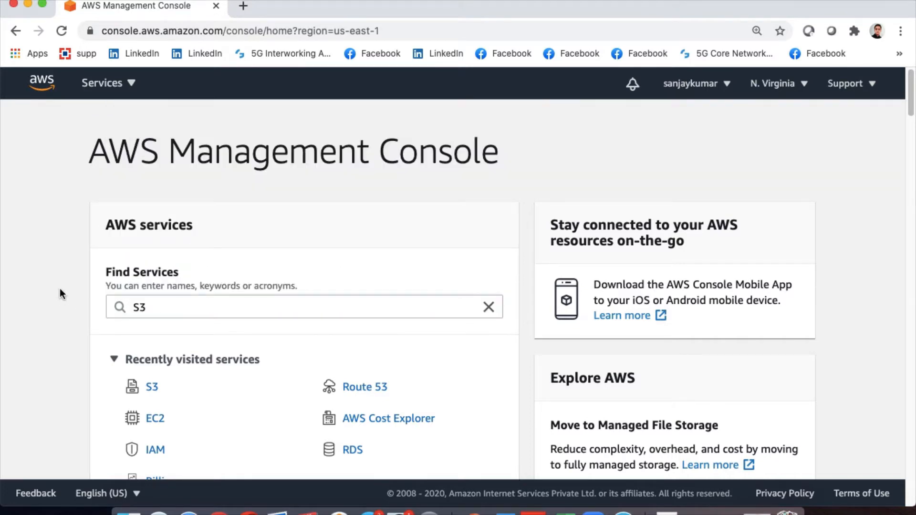
Open the S3 storage service and start creating a new bucket
click(108, 86)
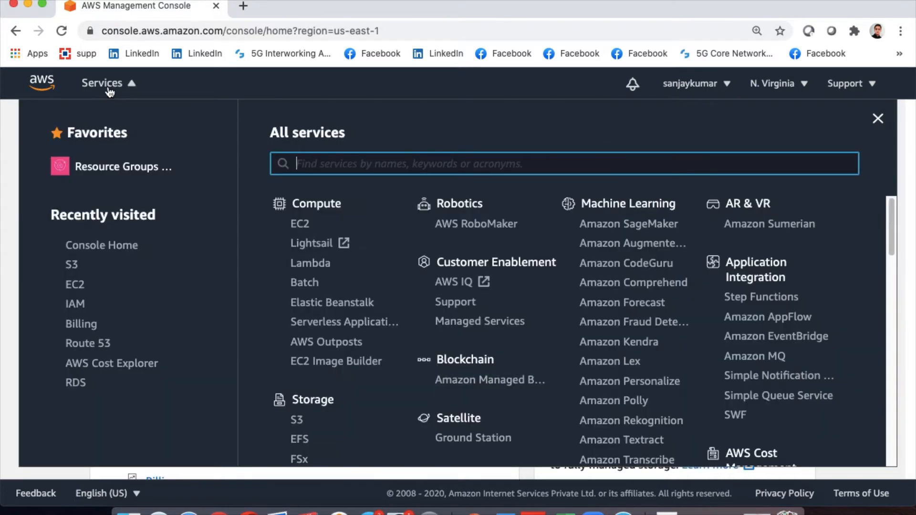
click(296, 421)
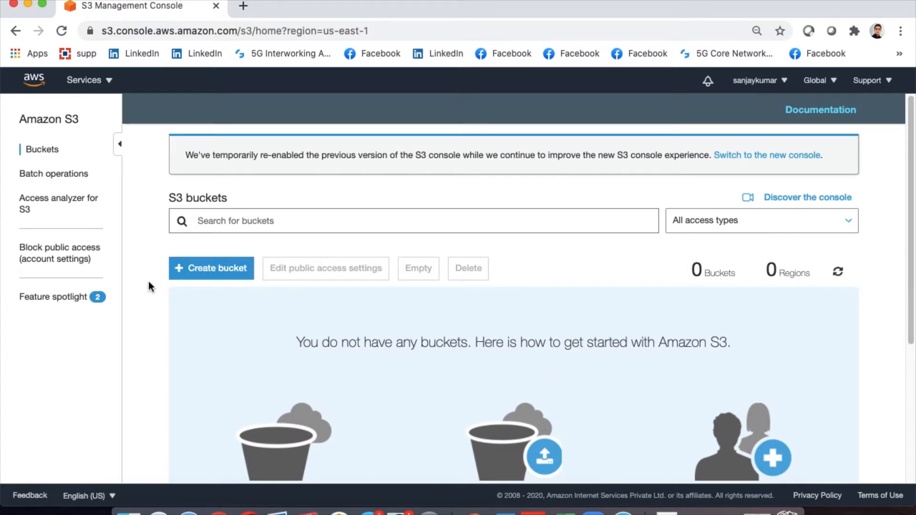
click(213, 271)
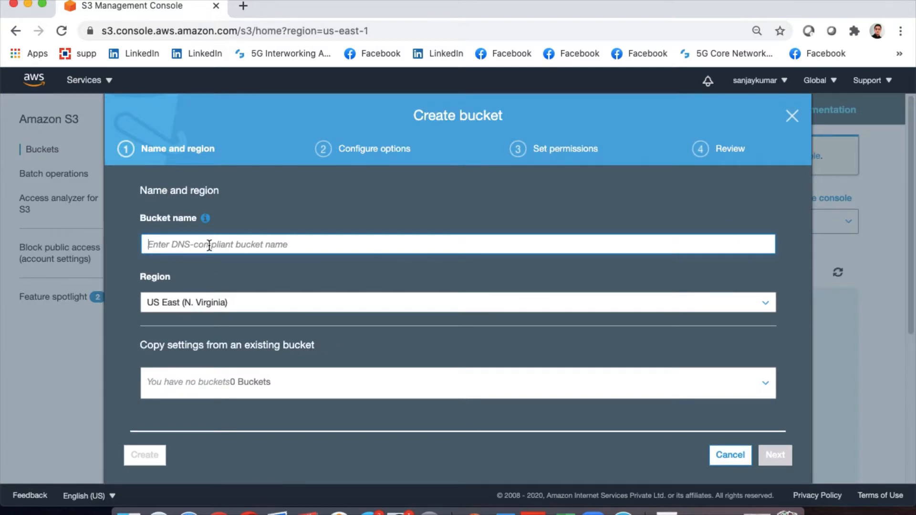
Name the new bucket ctg-123 and set its region to Asia Pacific (Mumbai)
drag(137, 221, 219, 220)
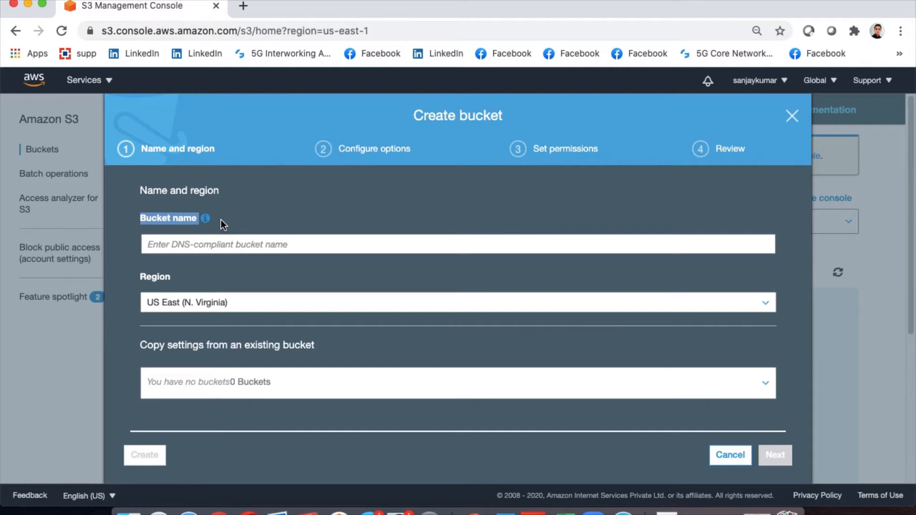
click(213, 244)
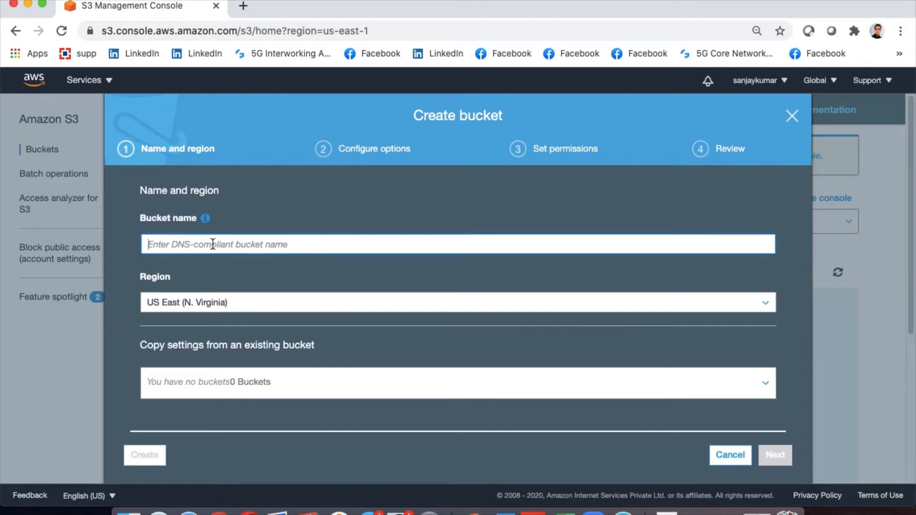
text(ctg)
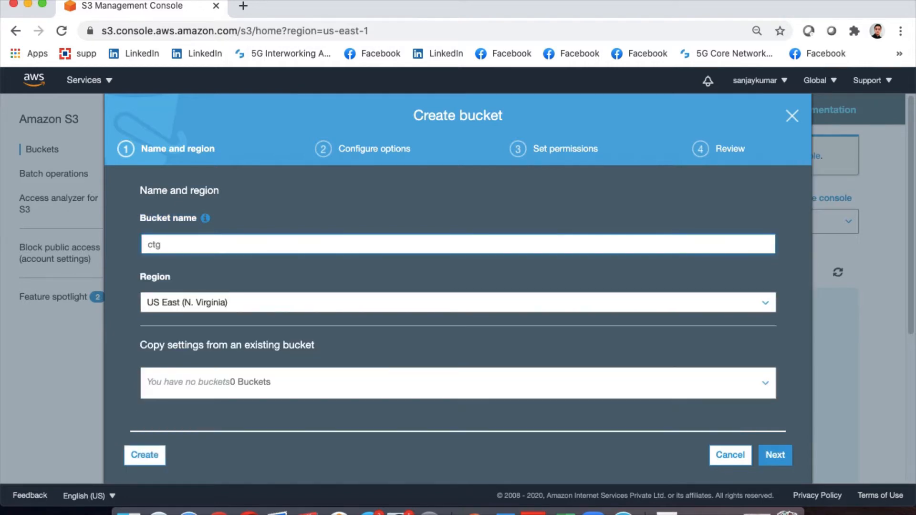
text(-123)
click(205, 307)
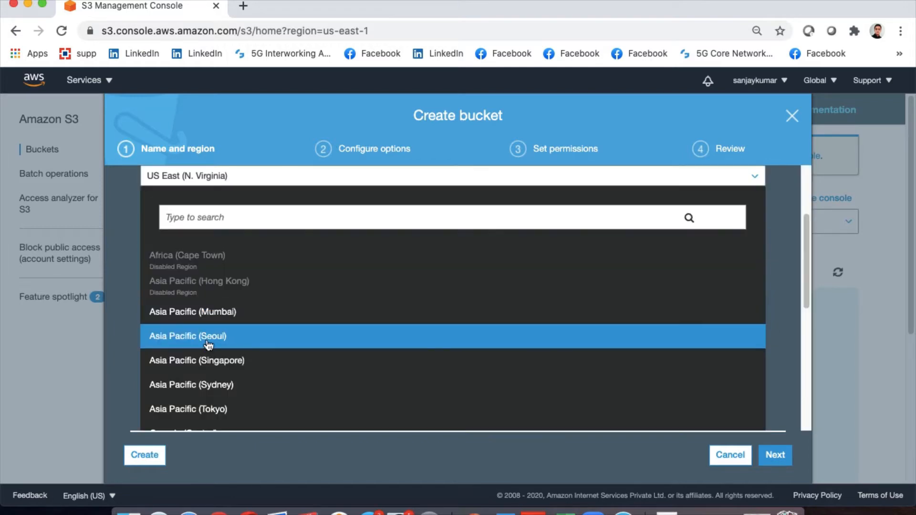
click(210, 310)
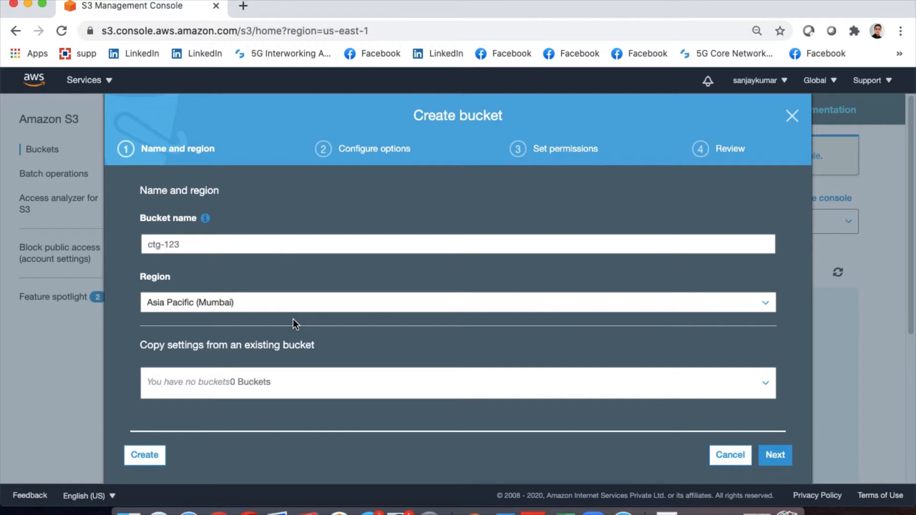
Change the bucket's region to US East (N. Virginia) and continue to the configuration options
click(259, 307)
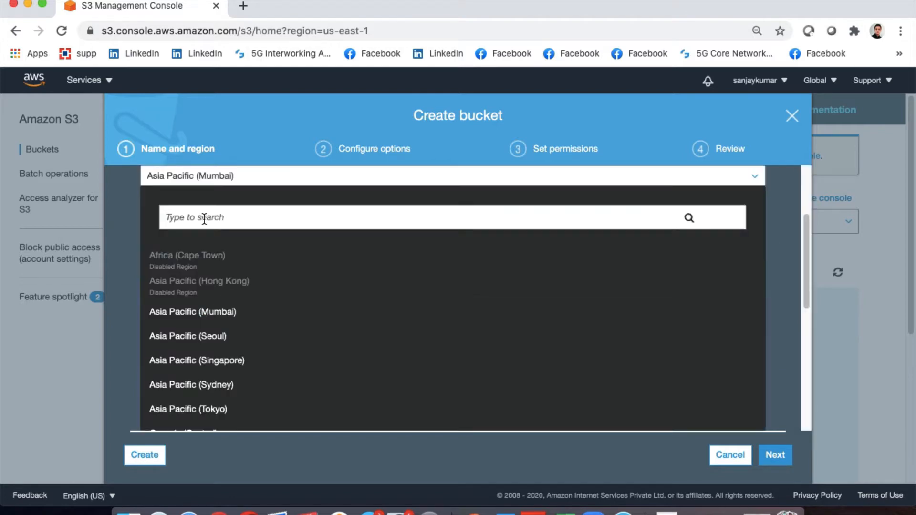
scroll(242, 359, up, 3)
scroll(245, 353, down, 5)
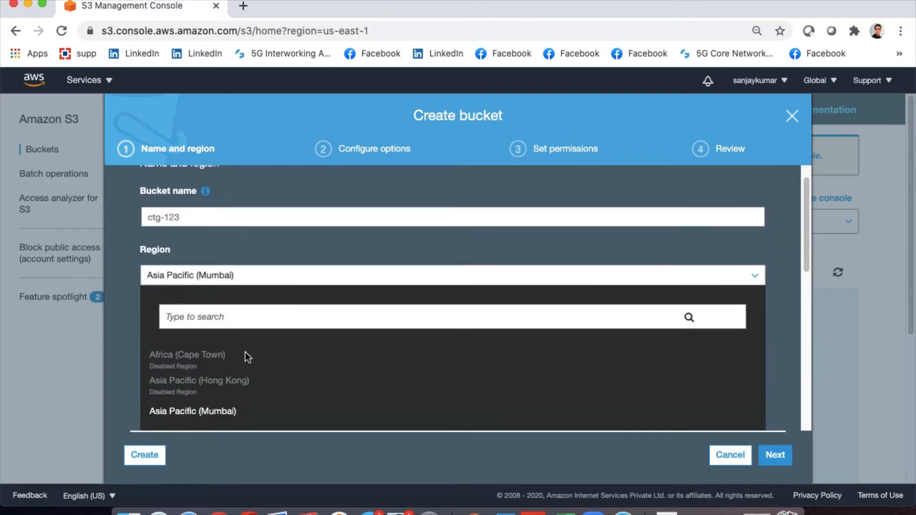
scroll(244, 354, down, 4)
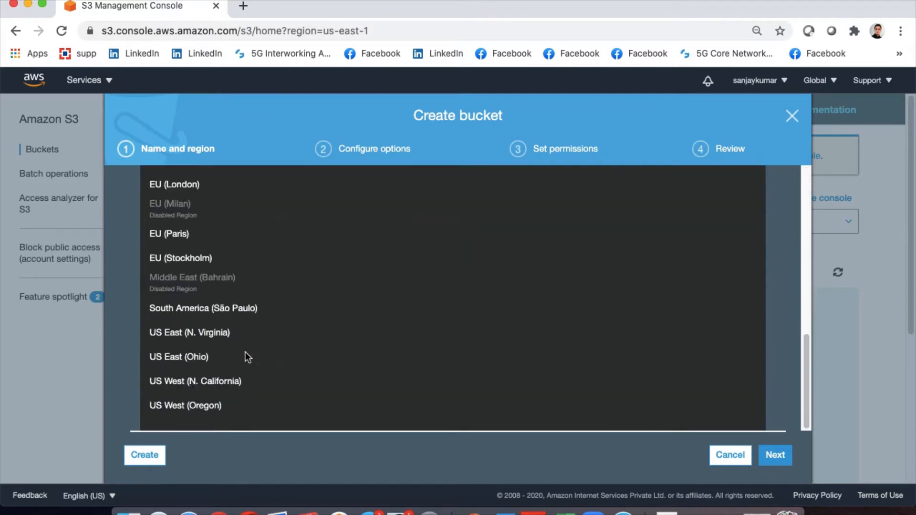
click(217, 337)
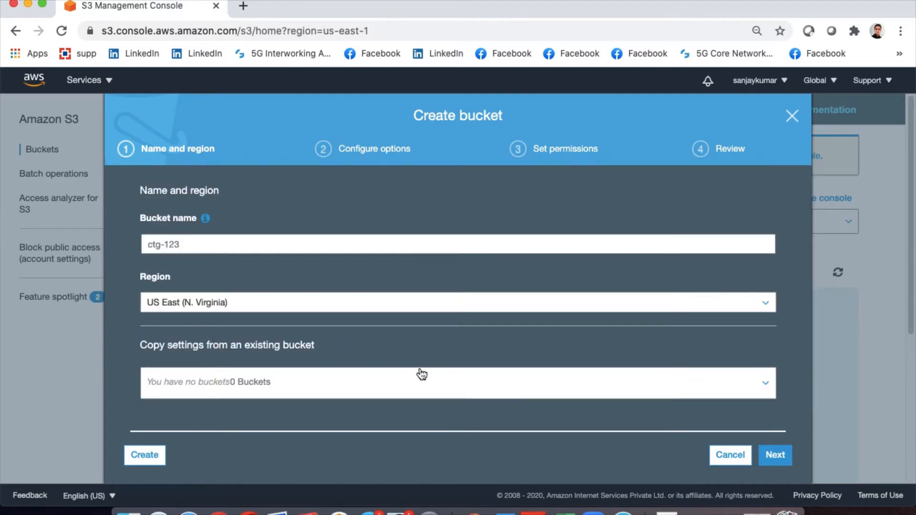
click(774, 456)
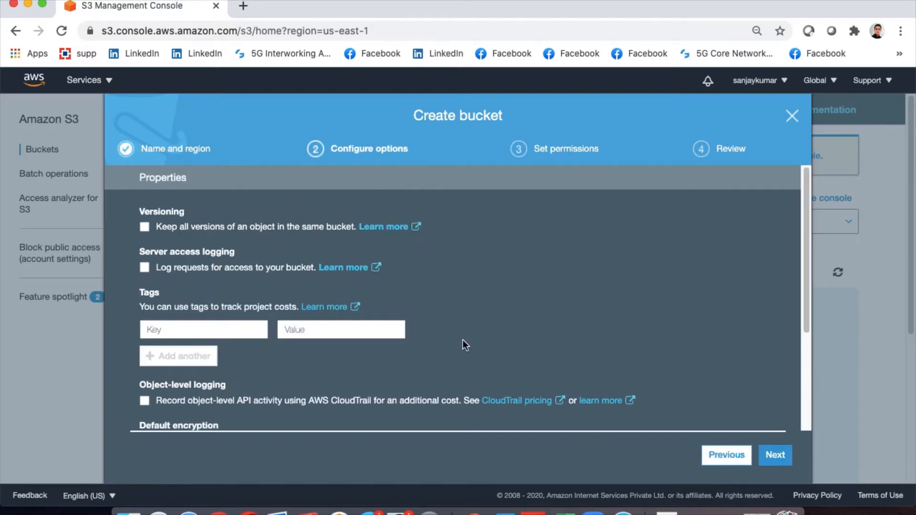
Look through the bucket's configuration options, keep the defaults and continue to the permissions
scroll(462, 341, down, 3)
scroll(462, 345, up, 2)
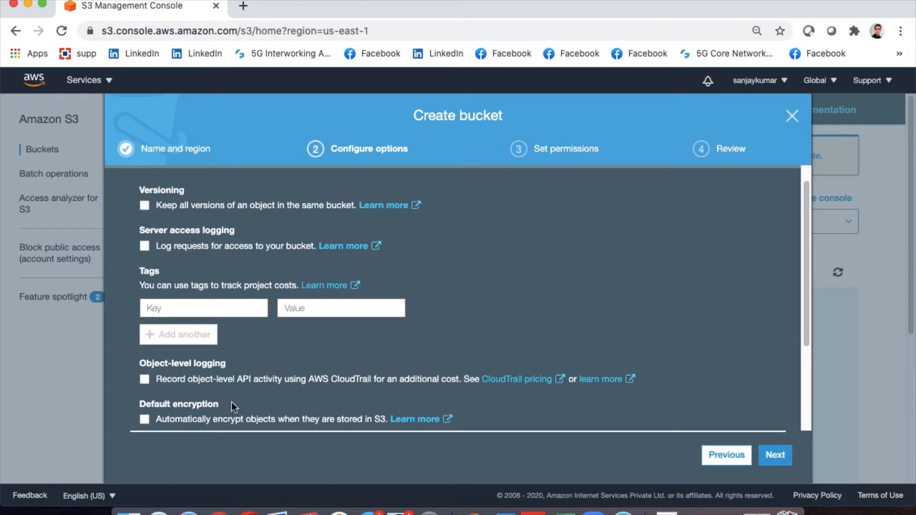
scroll(666, 368, down, 3)
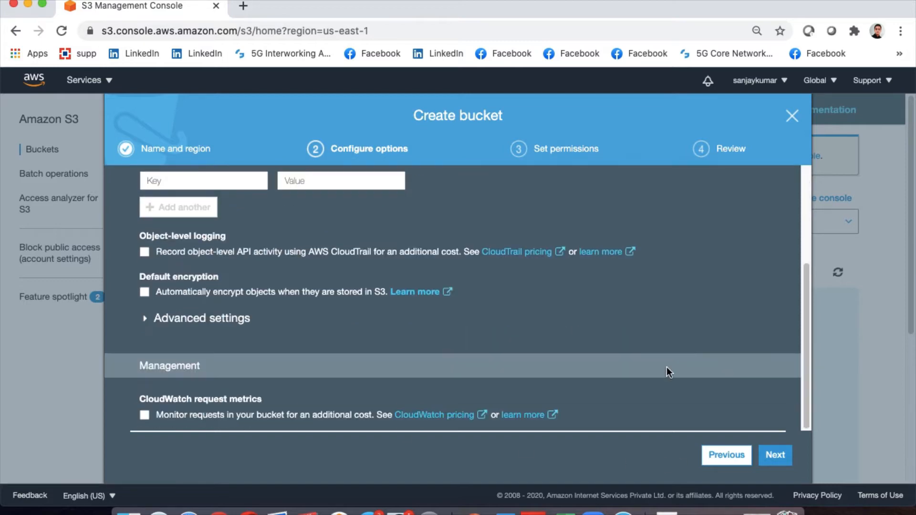
click(772, 456)
Try turning off Block all public access, look through the individual access settings, and turn the block back on
scroll(414, 288, up, 2)
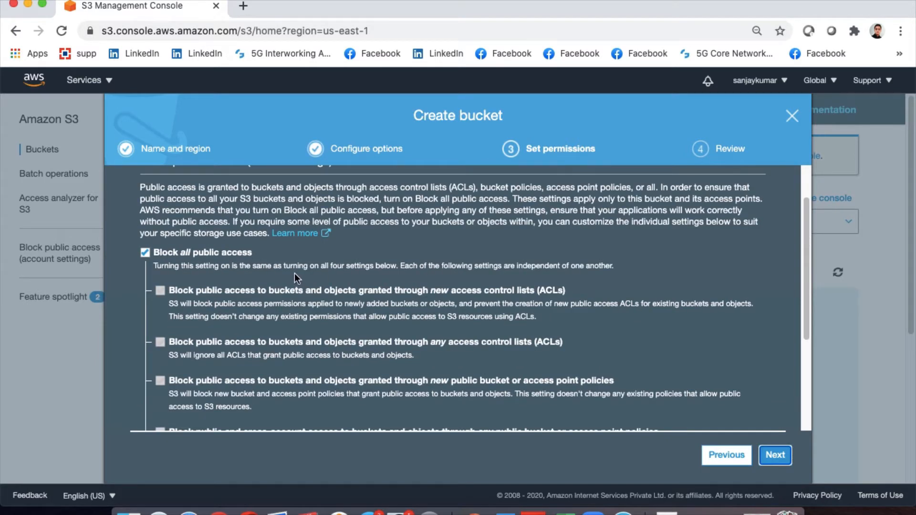
click(145, 252)
scroll(360, 292, down, 2)
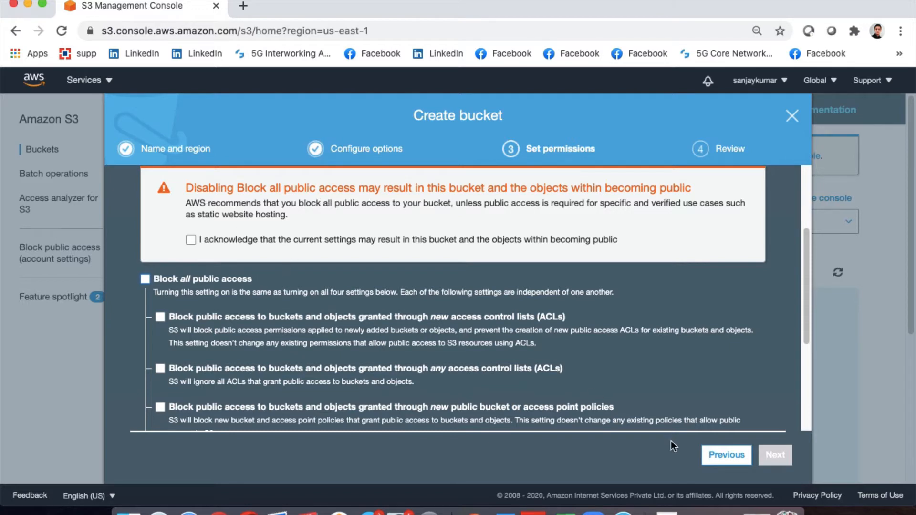
scroll(614, 346, down, 5)
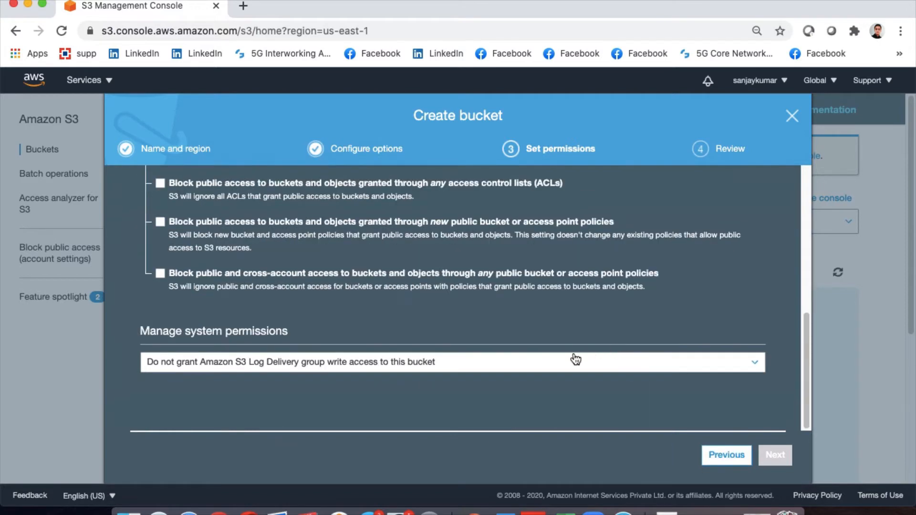
scroll(576, 359, up, 2)
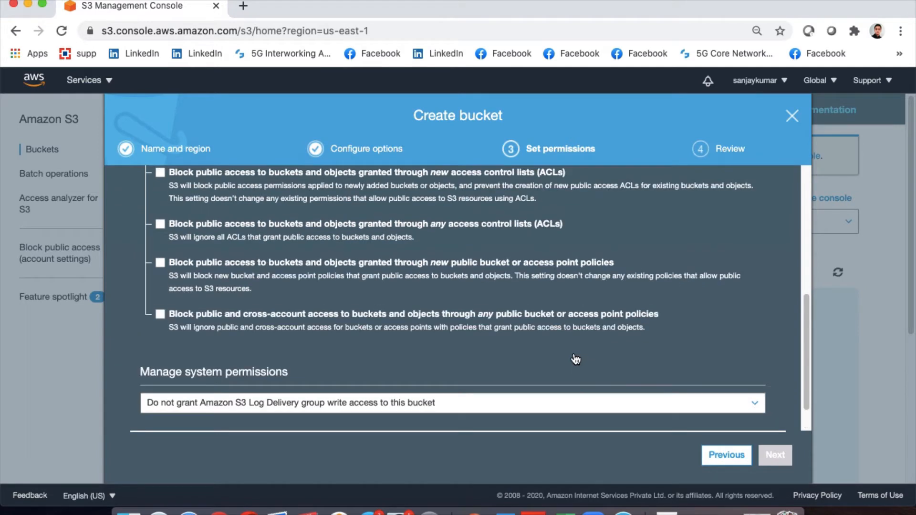
scroll(165, 205, up, 6)
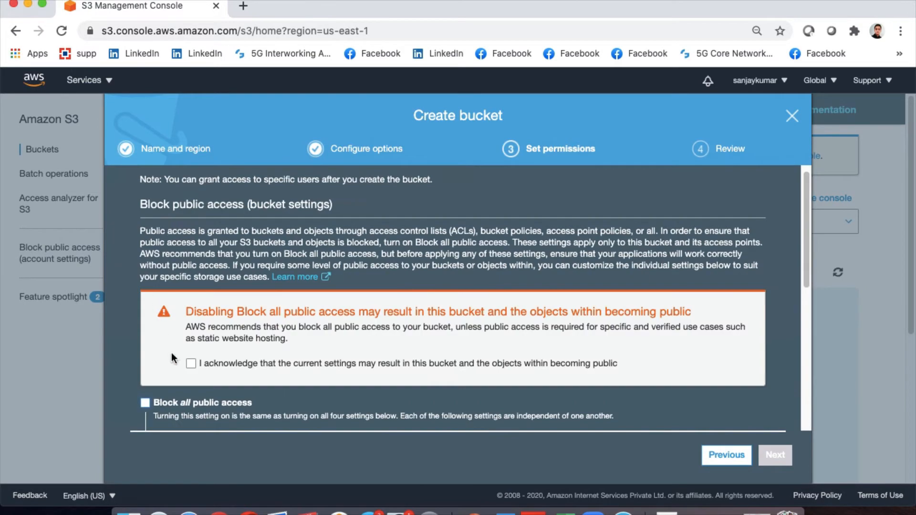
click(145, 403)
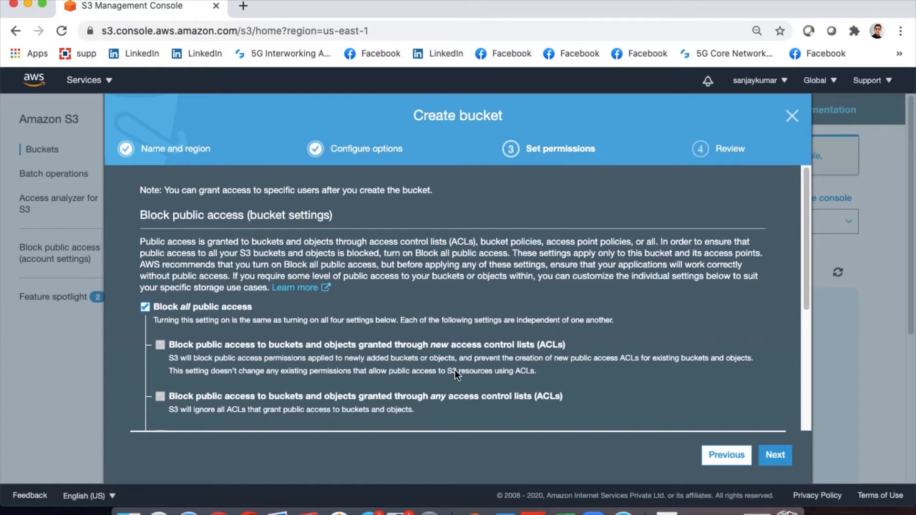
Proceed with the current permissions, review the bucket's name, region, options and permissions, and try to create the bucket
scroll(454, 370, down, 3)
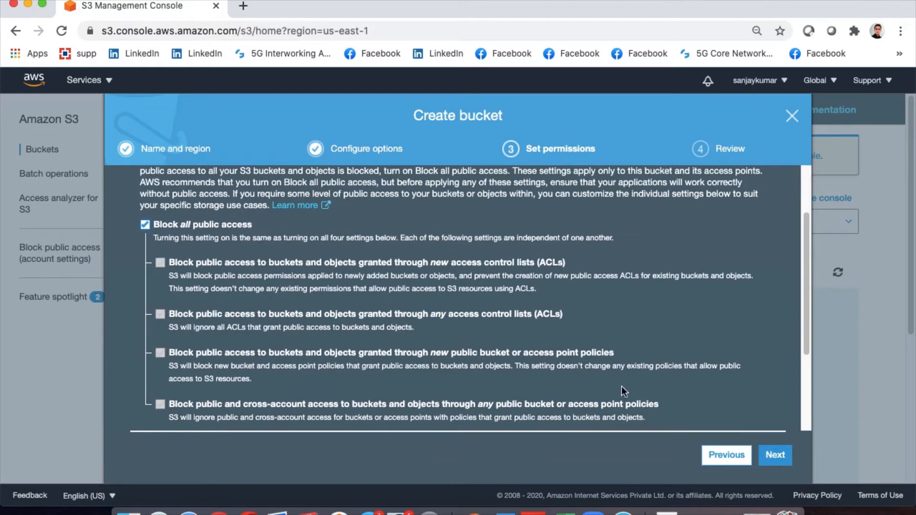
click(773, 456)
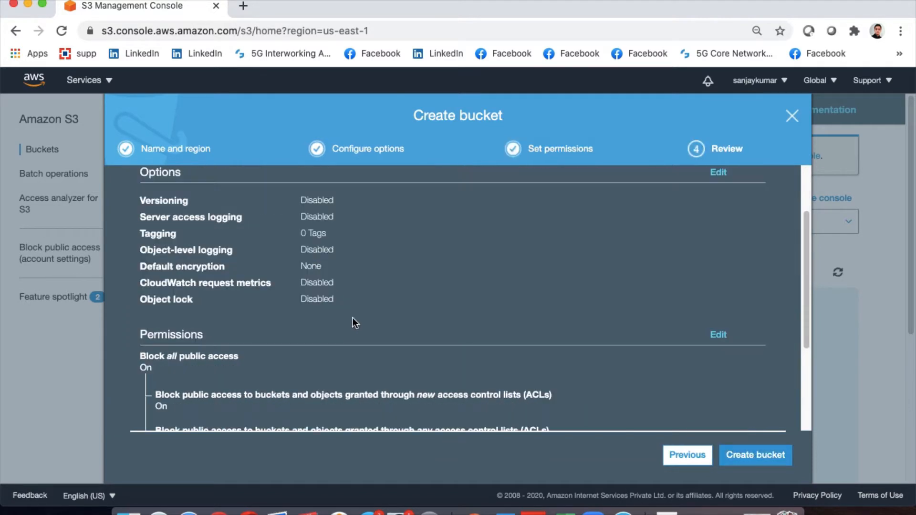
scroll(354, 323, down, 3)
scroll(381, 307, down, 2)
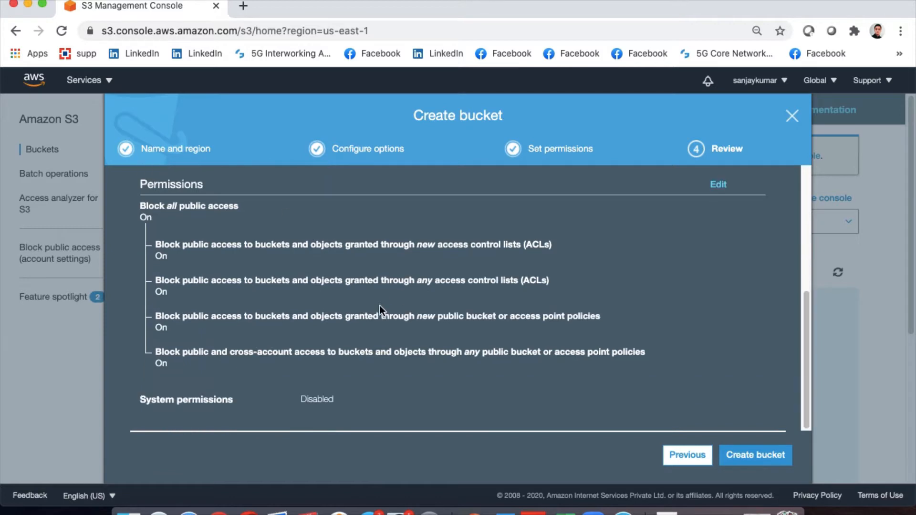
scroll(380, 306, up, 8)
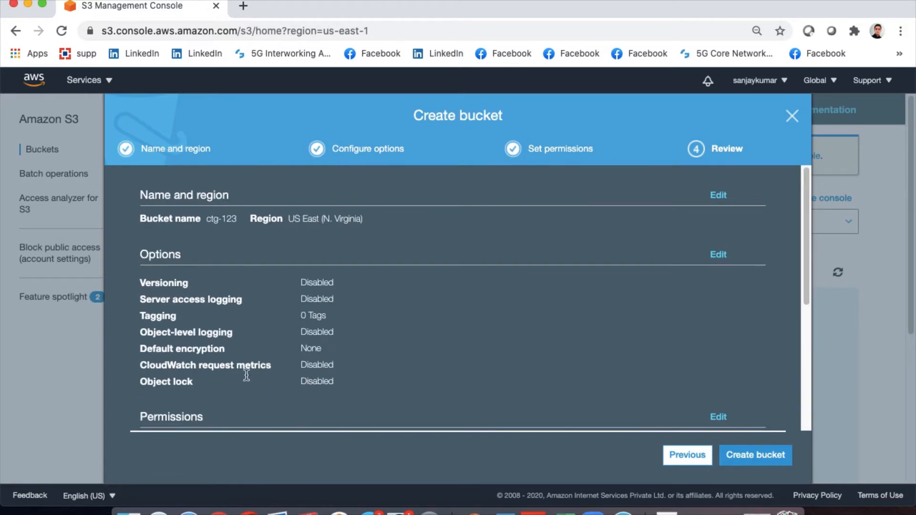
drag(139, 218, 236, 219)
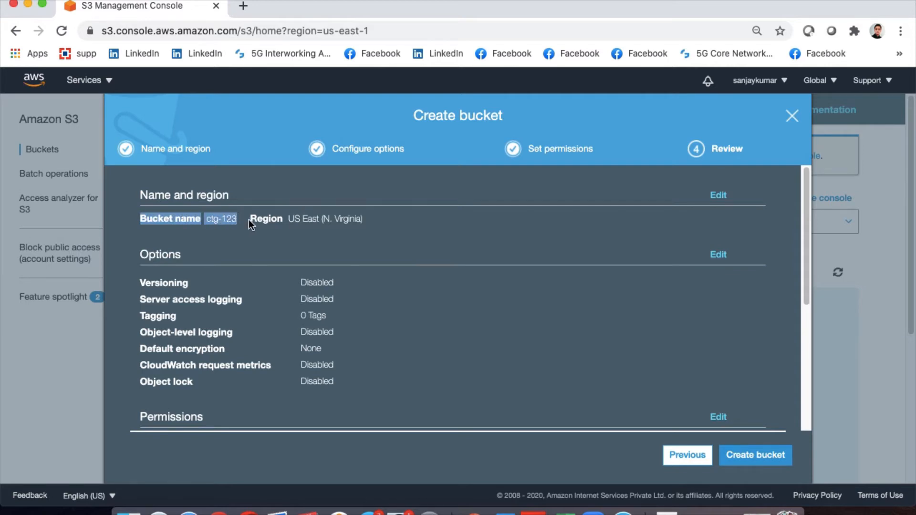
click(249, 219)
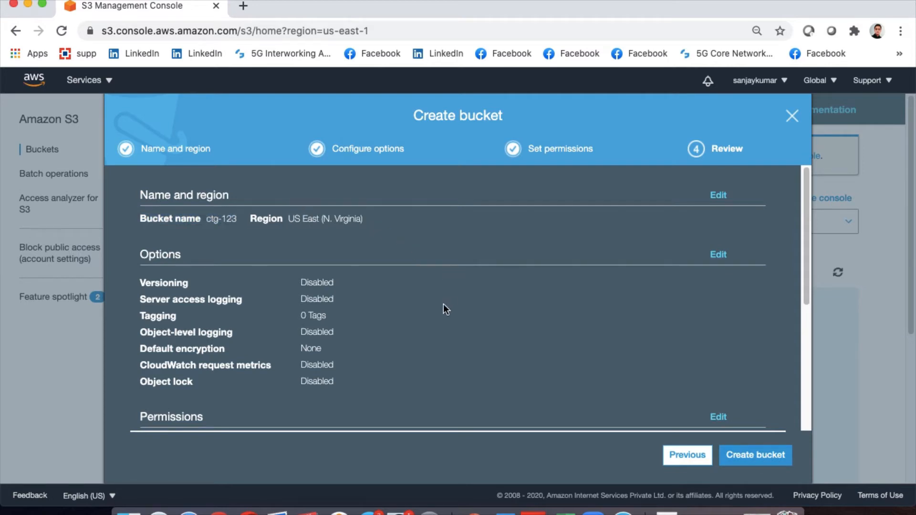
scroll(444, 305, down, 5)
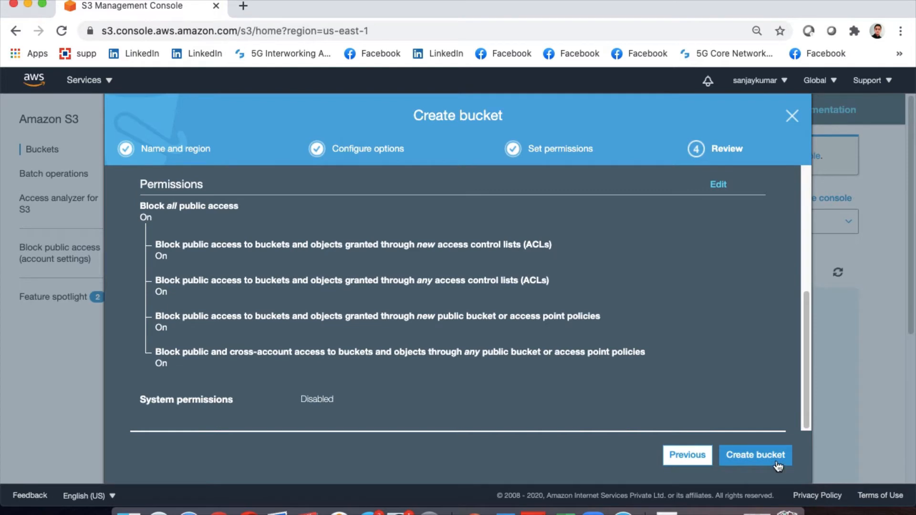
click(755, 455)
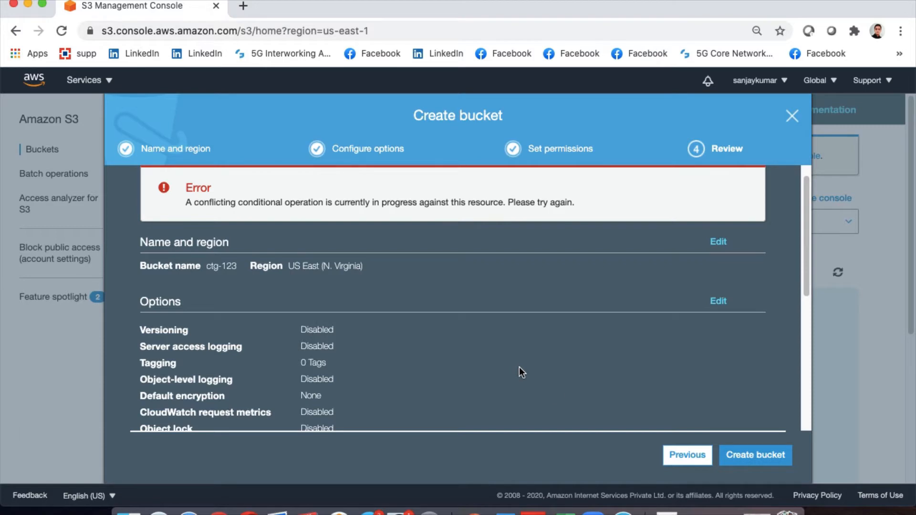
Return to the bucket's name and region settings, rename the bucket to ctg-1234 and continue
click(700, 463)
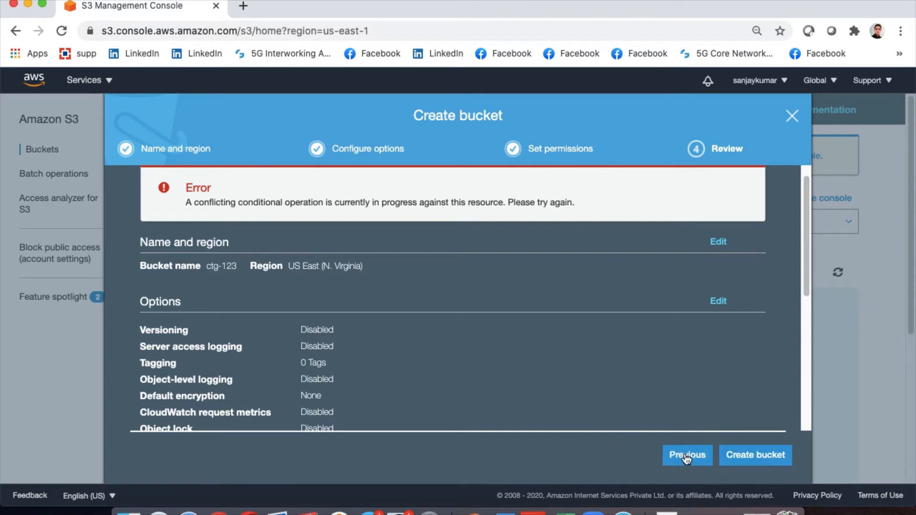
click(721, 459)
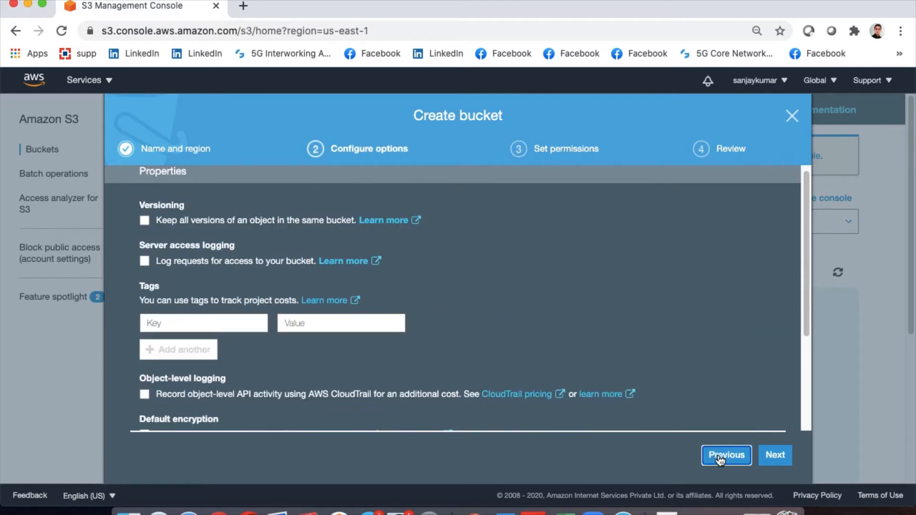
click(721, 460)
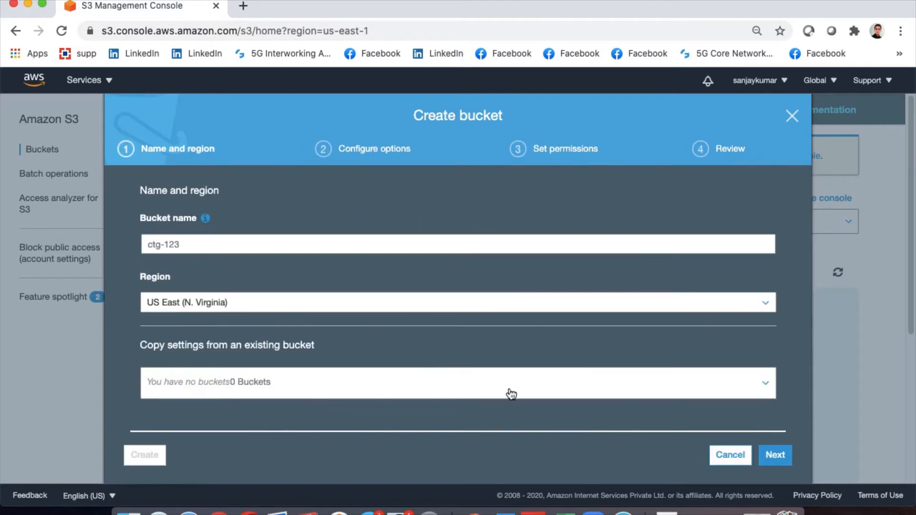
click(225, 241)
text(4)
click(782, 459)
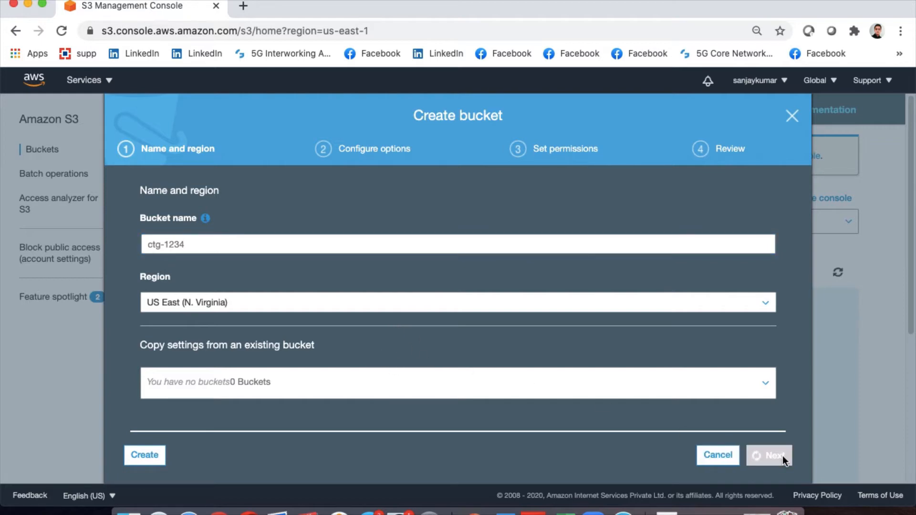
Keep the default options and permissions, review the bucket's settings and create the ctg-1234 bucket
click(774, 458)
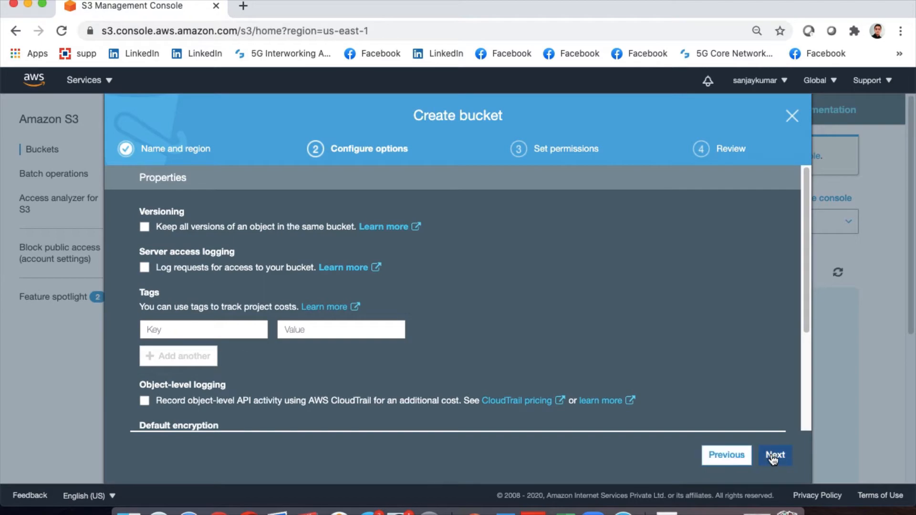
click(774, 457)
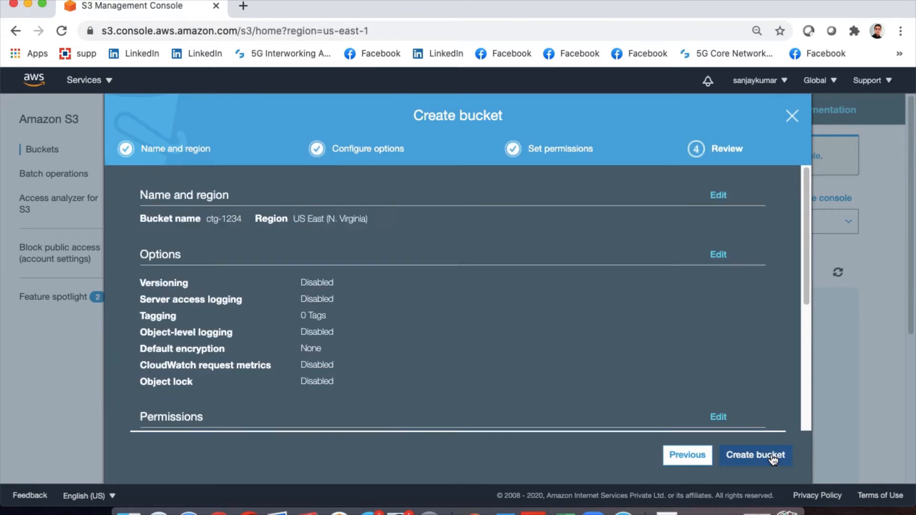
scroll(687, 413, down, 5)
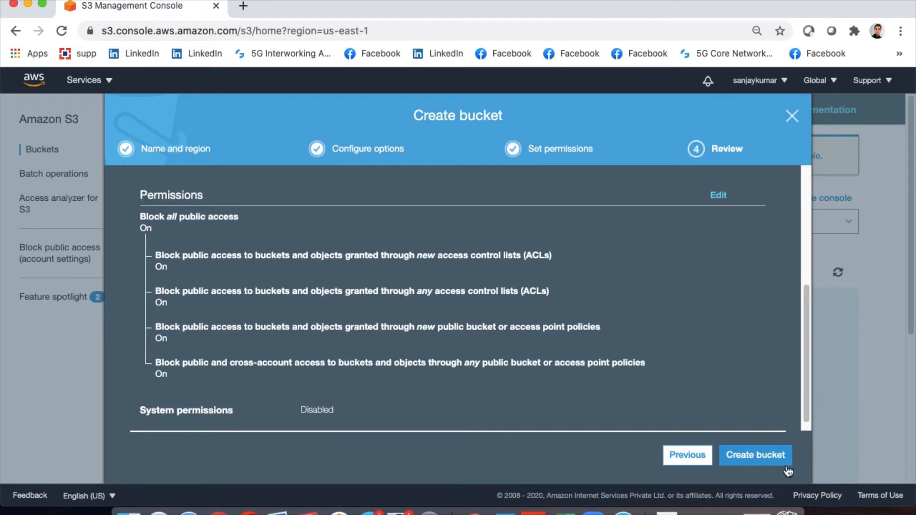
click(764, 456)
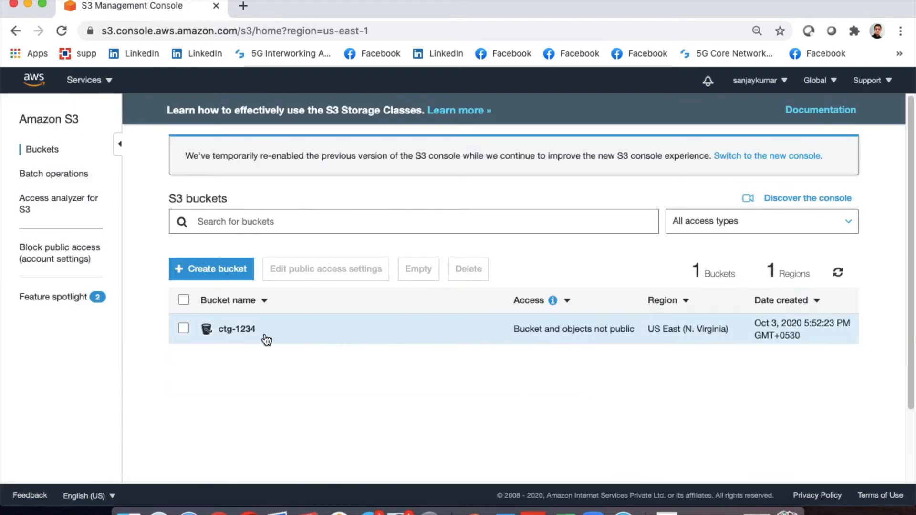
Open the ctg-1234 bucket, start an upload and add CTG-S3-Obeject.jpg from the CTG-Key folder on the Desktop
click(232, 333)
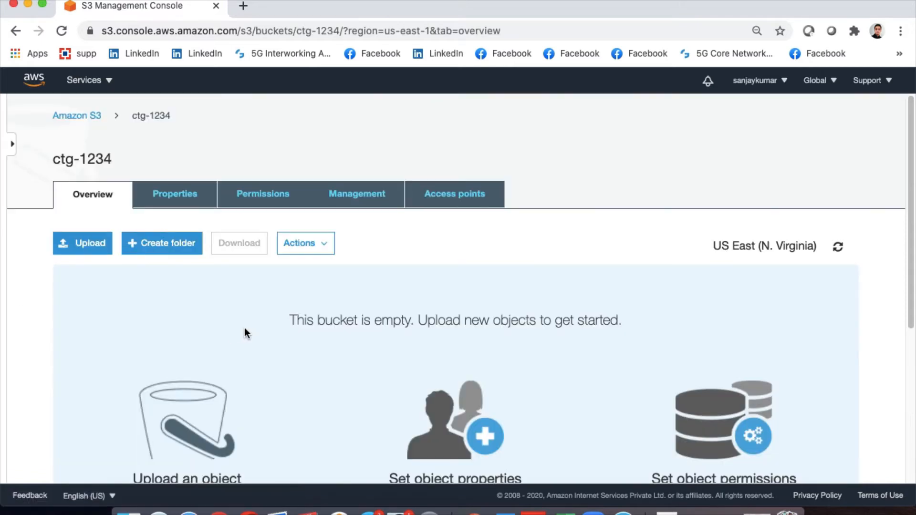
scroll(228, 320, down, 2)
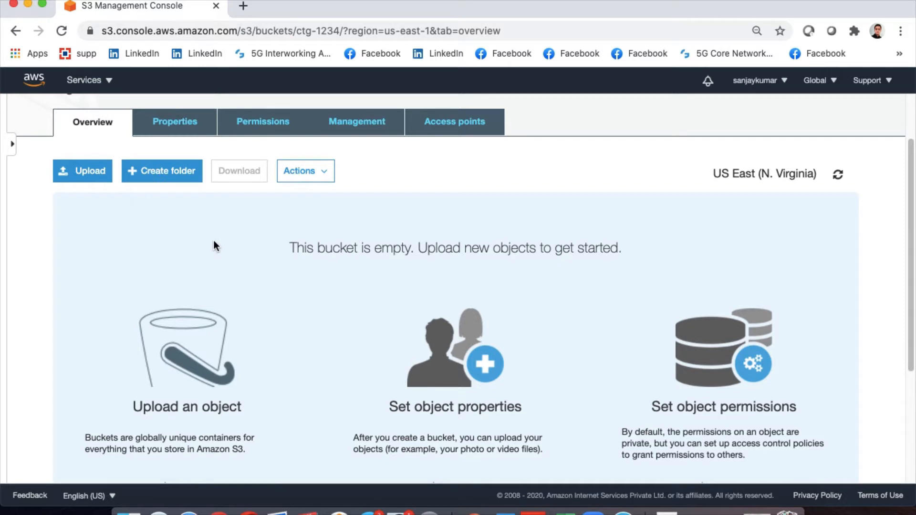
click(82, 171)
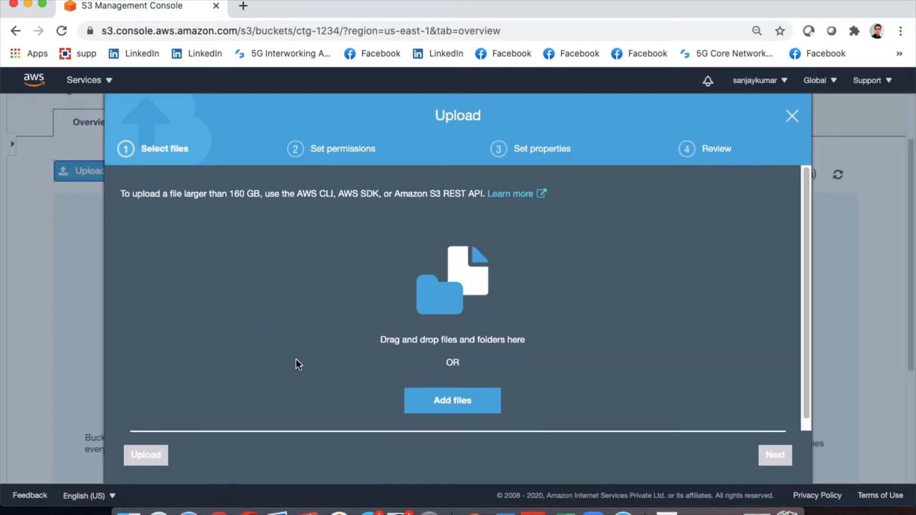
click(457, 400)
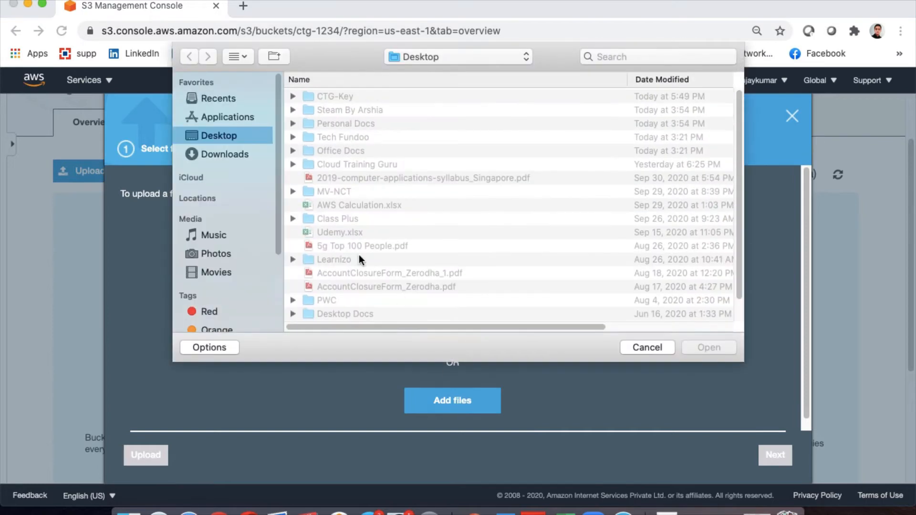
double_click(339, 95)
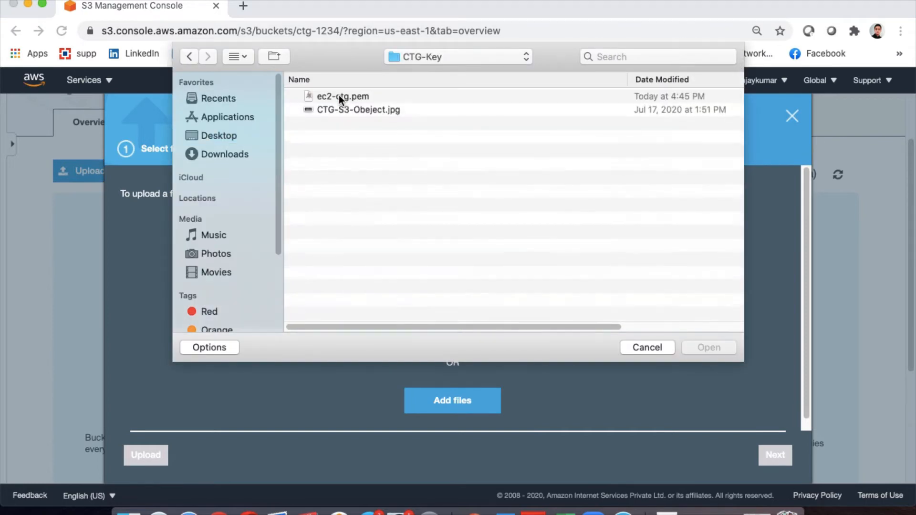
double_click(327, 110)
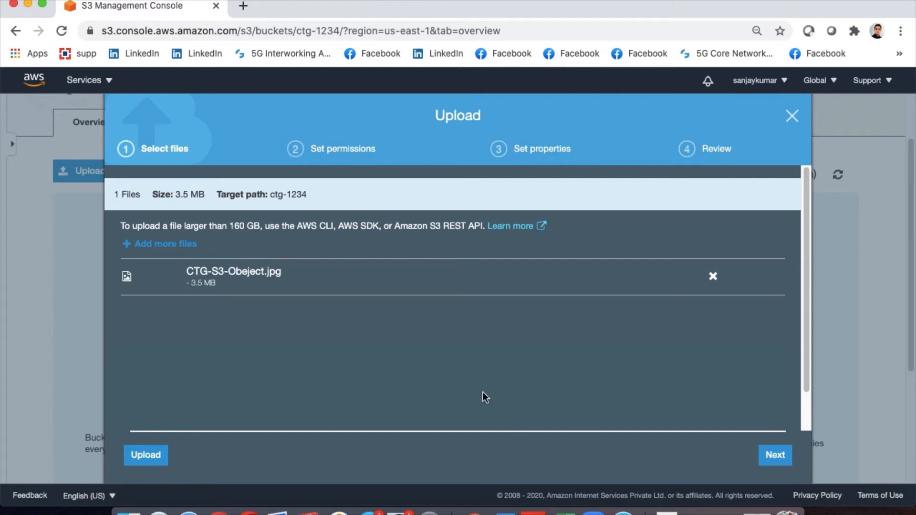
Continue to the upload's permissions, review the user and public access settings and keep public read access not granted
click(777, 459)
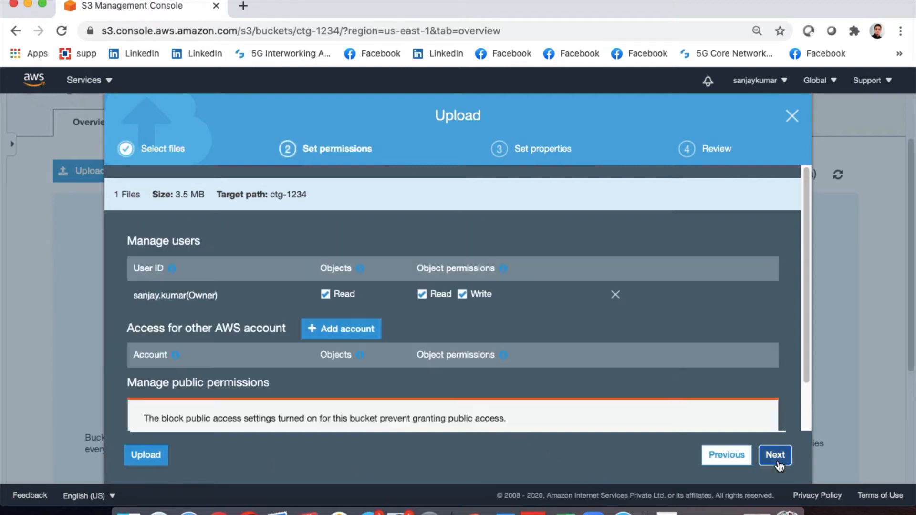
scroll(372, 347, down, 1)
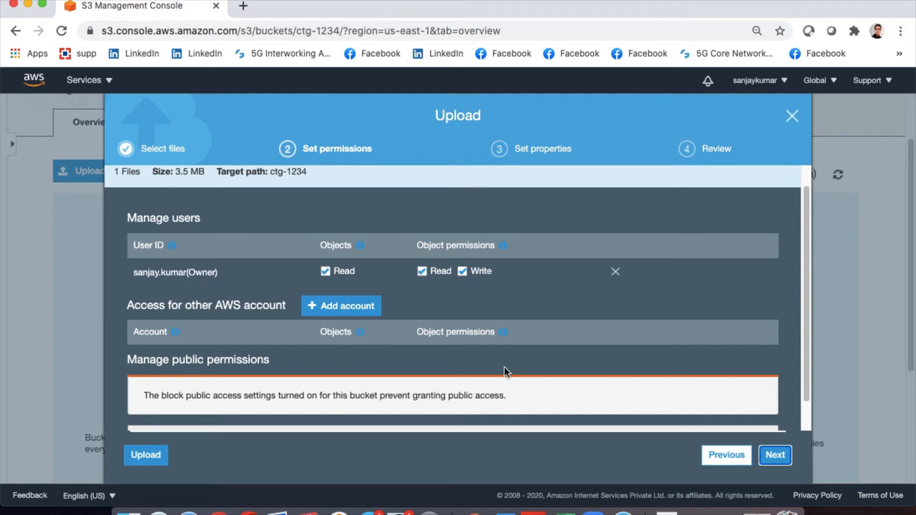
scroll(505, 370, down, 2)
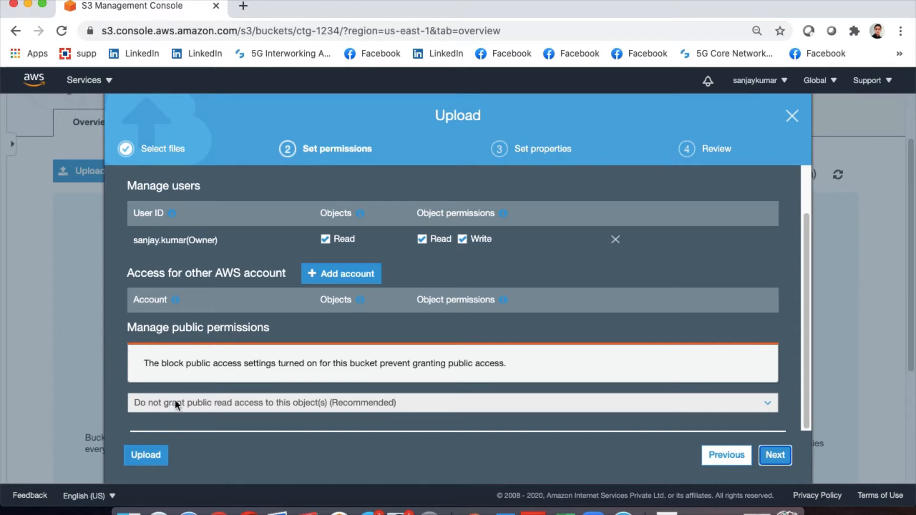
click(775, 456)
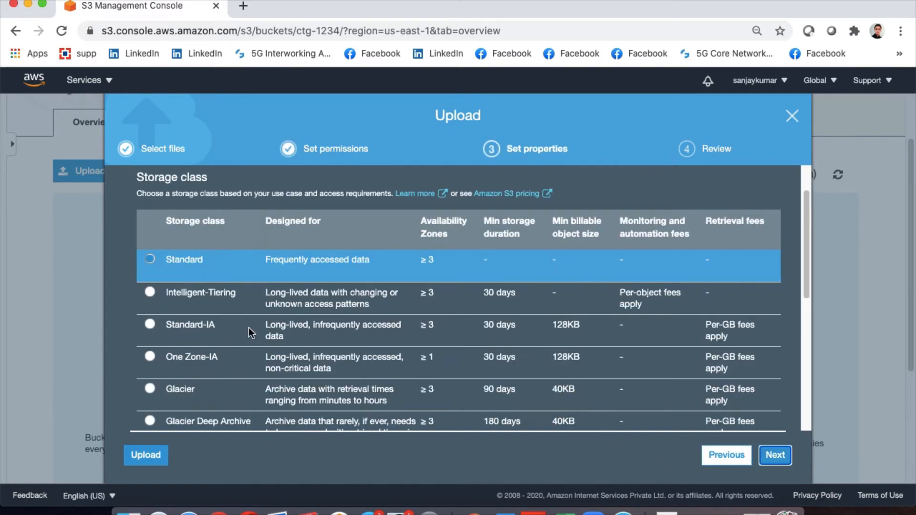
Look through the available storage classes, keep Standard for the file and continue to the review
scroll(260, 334, down, 1)
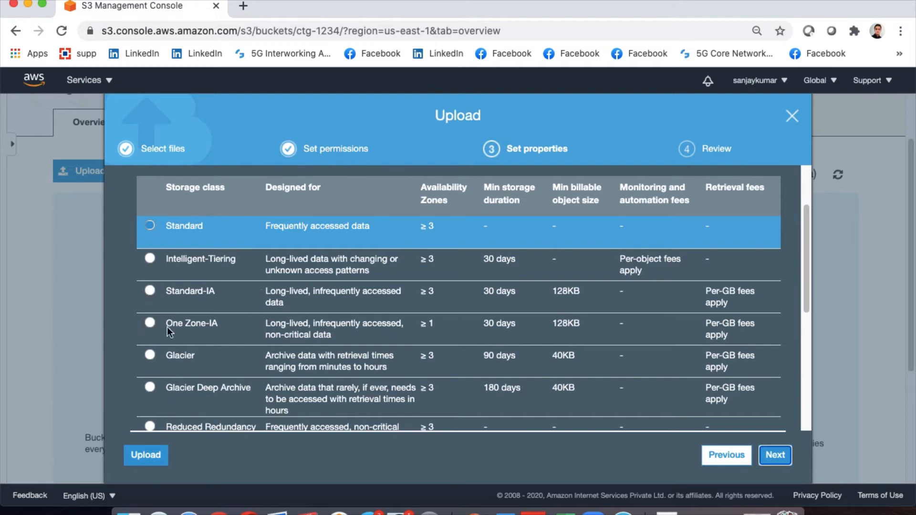
scroll(234, 381, down, 1)
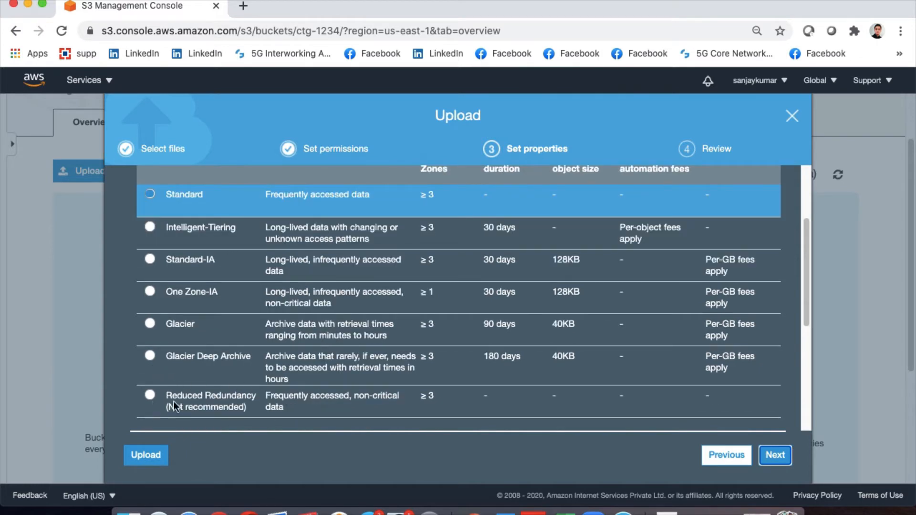
scroll(243, 327, up, 4)
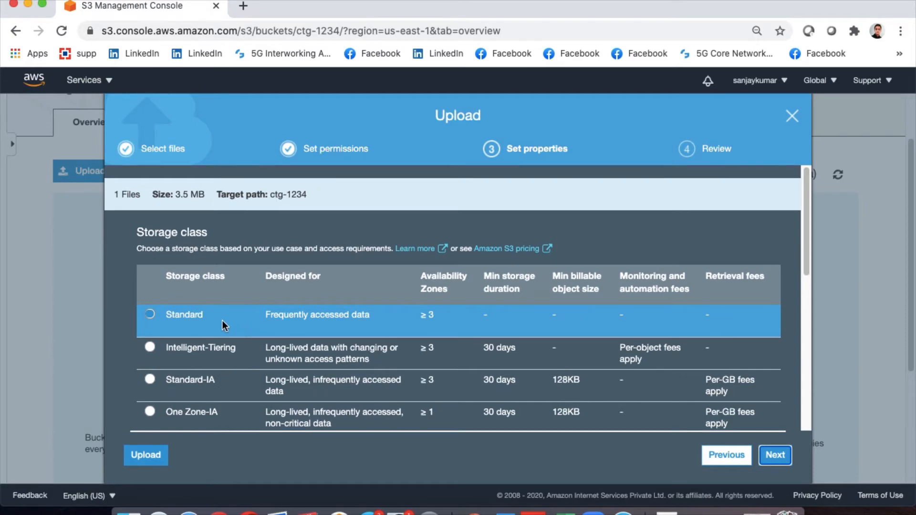
click(775, 456)
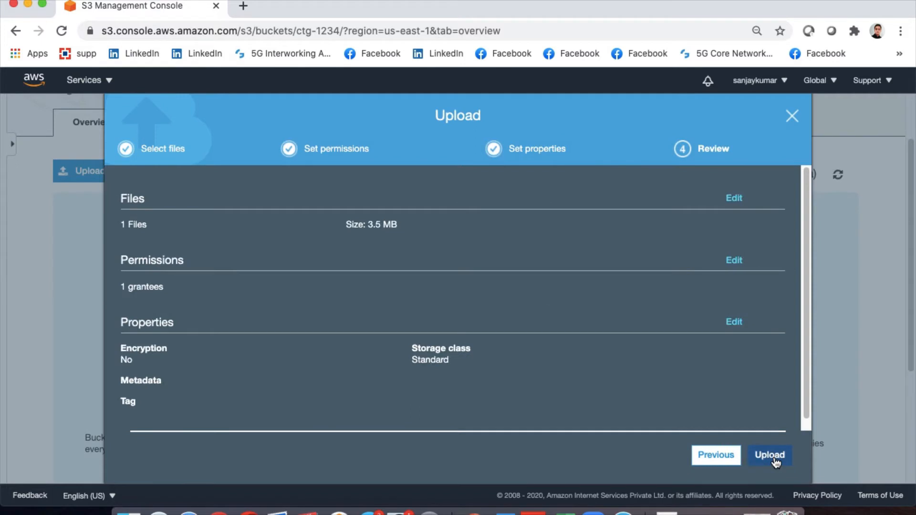
Review the upload's files, permissions and properties, and upload the image to the bucket
scroll(377, 377, down, 1)
scroll(377, 378, up, 1)
scroll(377, 377, down, 1)
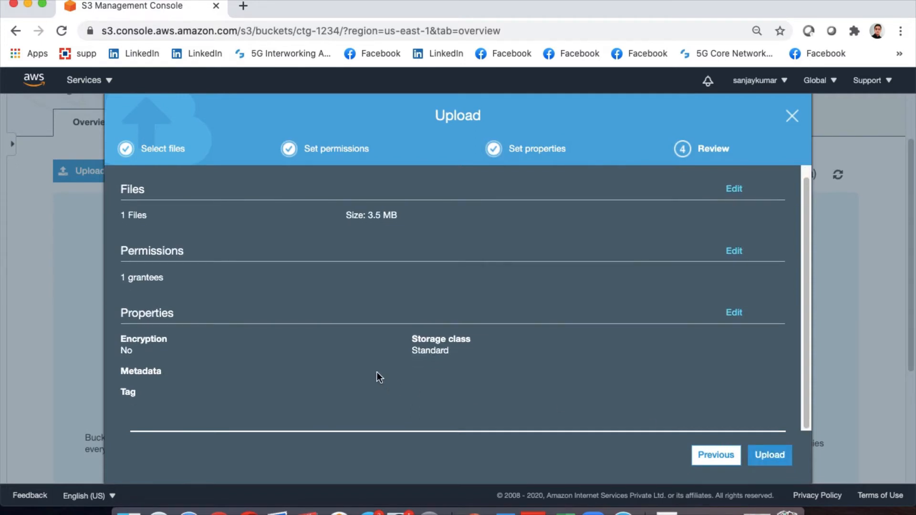
click(772, 455)
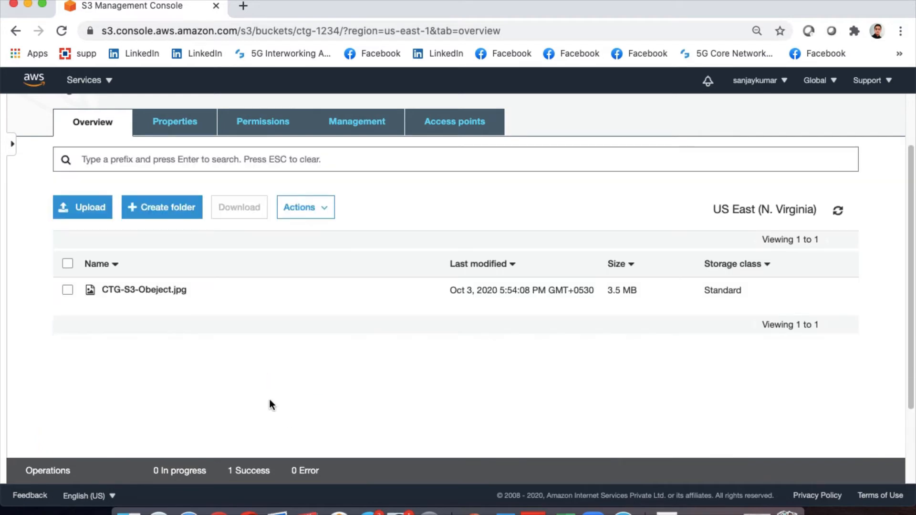
Open the details of the uploaded CTG-S3-Obeject.jpg and copy its full Object URL
click(113, 290)
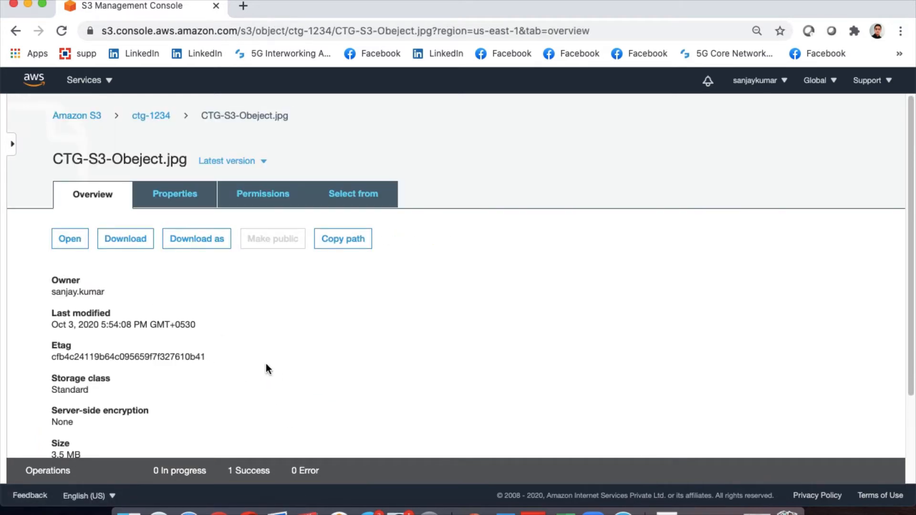
scroll(265, 365, down, 3)
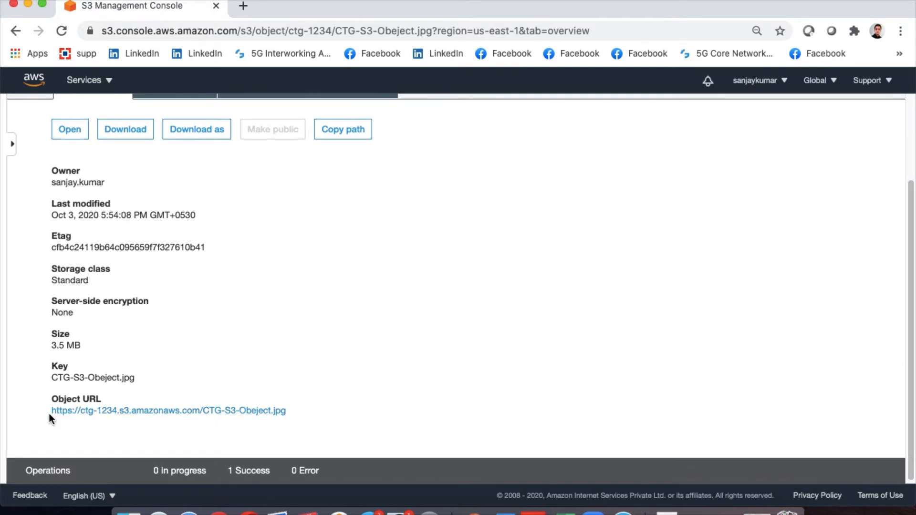
drag(51, 412, 122, 426)
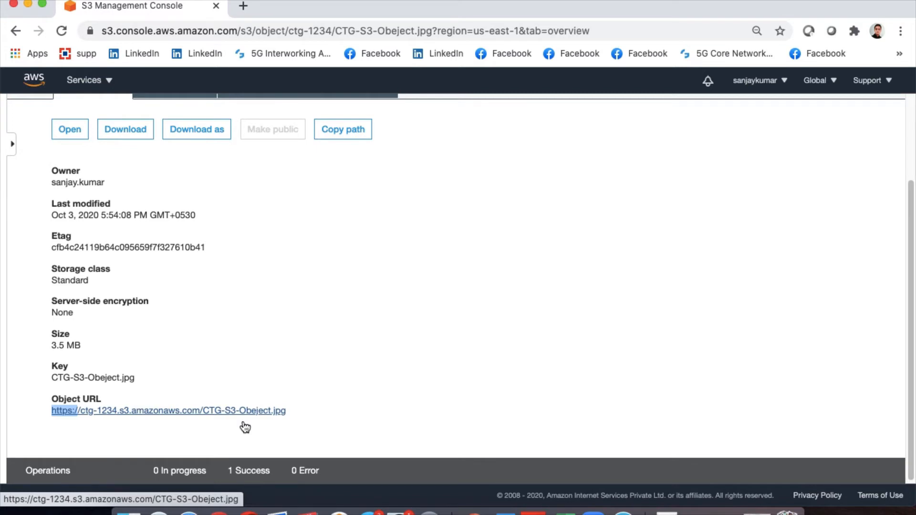
click(297, 414)
drag(297, 413, 47, 416)
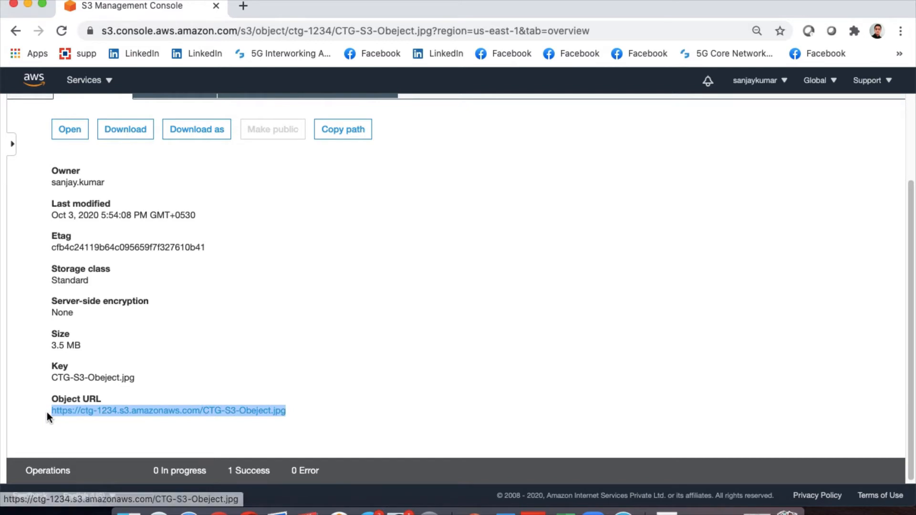
click(77, 429)
drag(289, 414, 50, 410)
key(super+c)
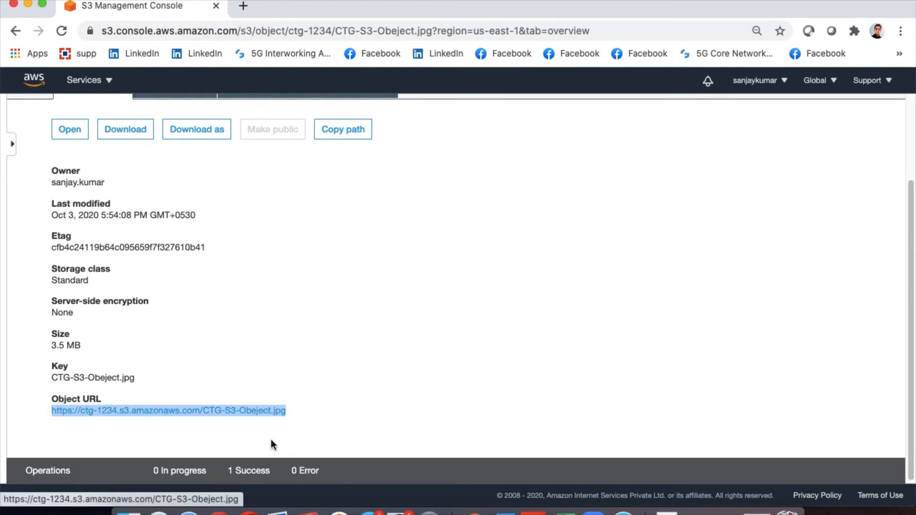
Open the copied object URL in a new browser tab to test public access, and examine the response
click(243, 5)
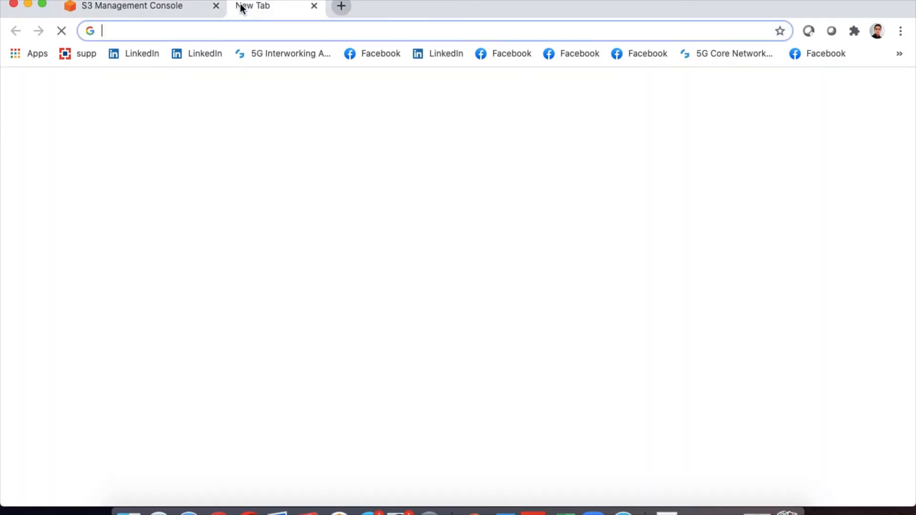
key(super+v)
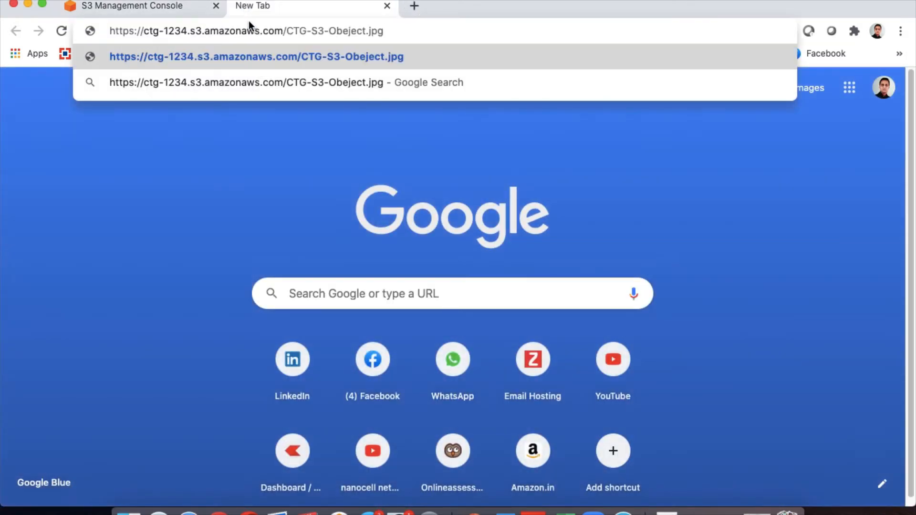
key(Return)
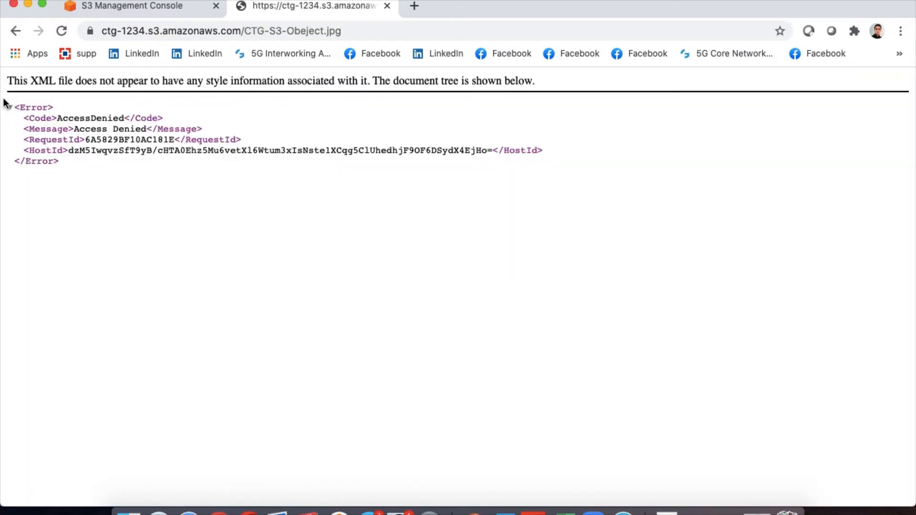
drag(5, 98, 161, 185)
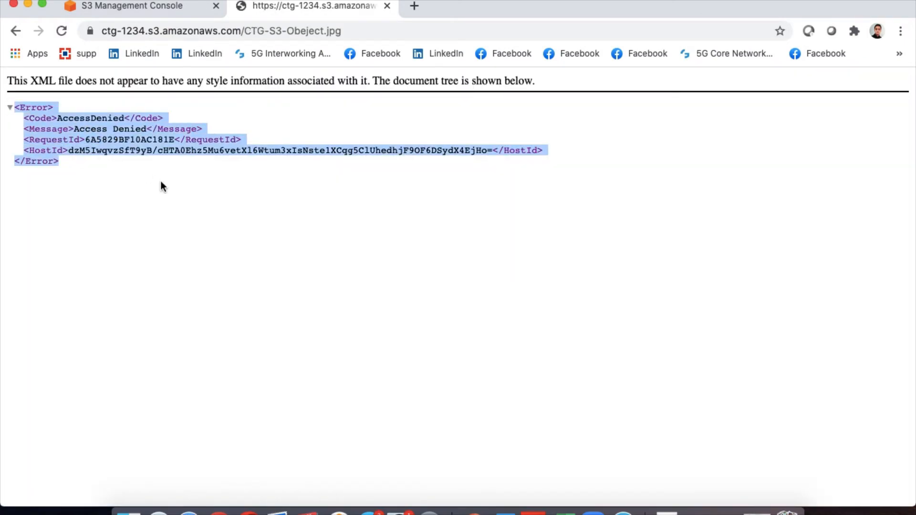
Return to the S3 console and go from the object's details back to the ctg-1234 bucket
click(159, 7)
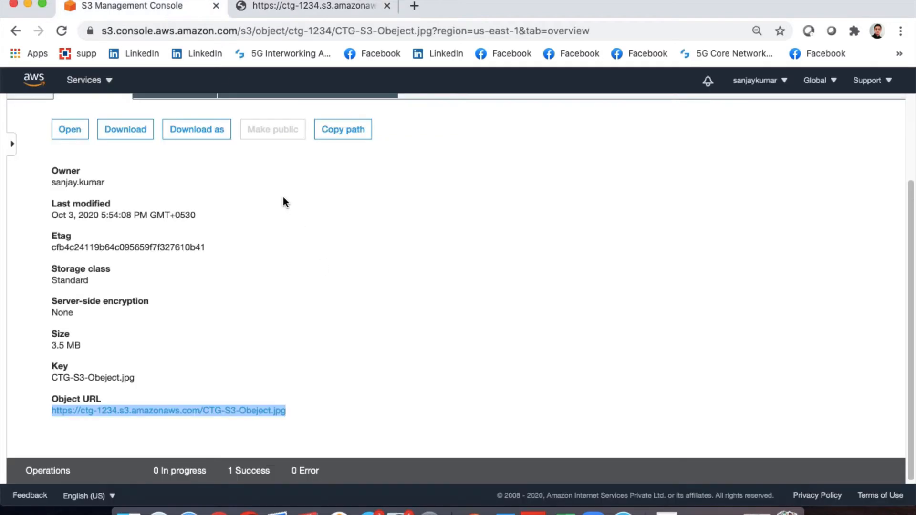
click(188, 368)
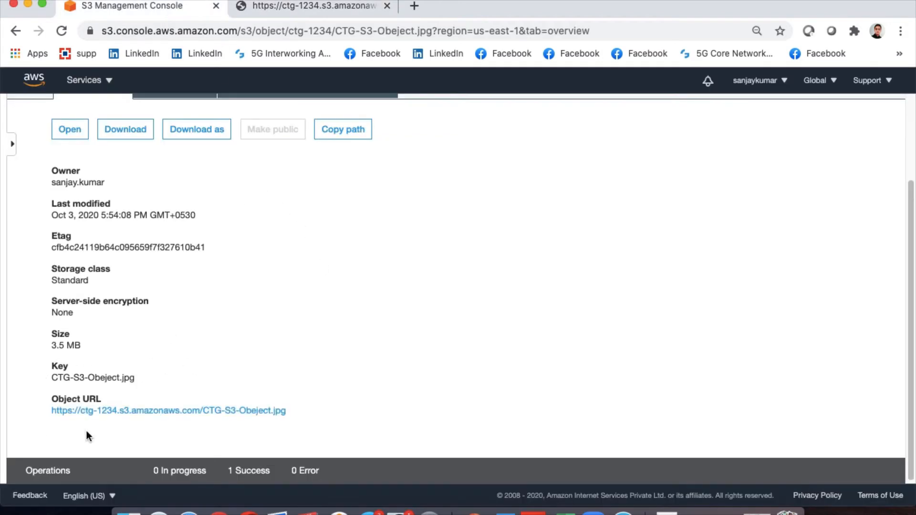
scroll(341, 331, up, 1)
scroll(340, 333, up, 2)
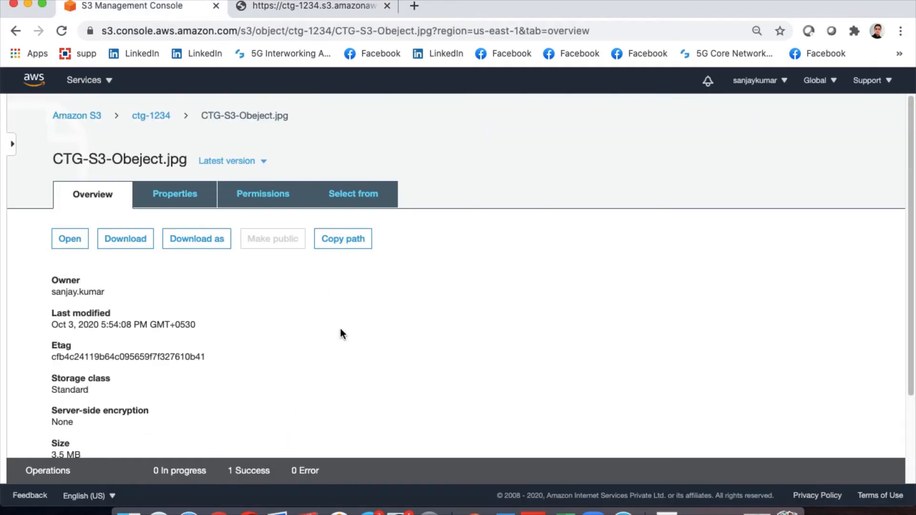
click(59, 114)
click(237, 329)
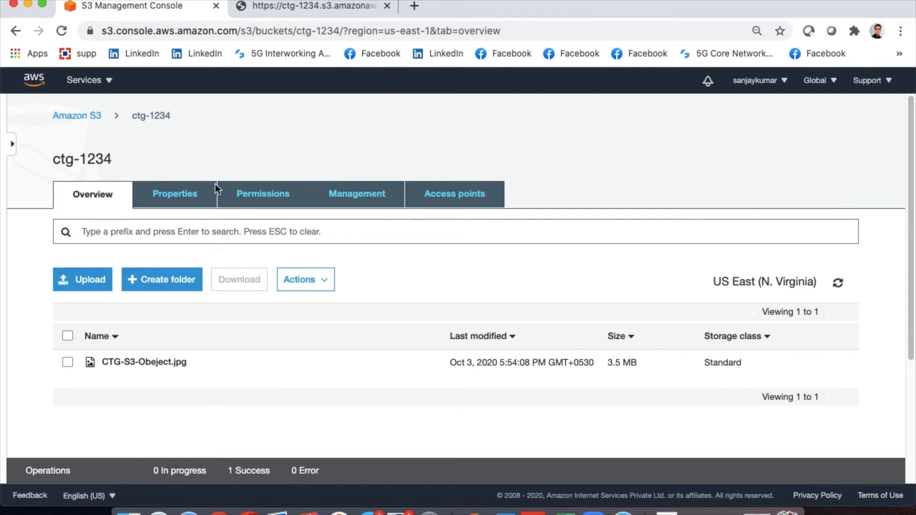
Turn off Block all public access in the ctg-1234 bucket's permissions, save, and approve the change by entering "confirm"
click(262, 203)
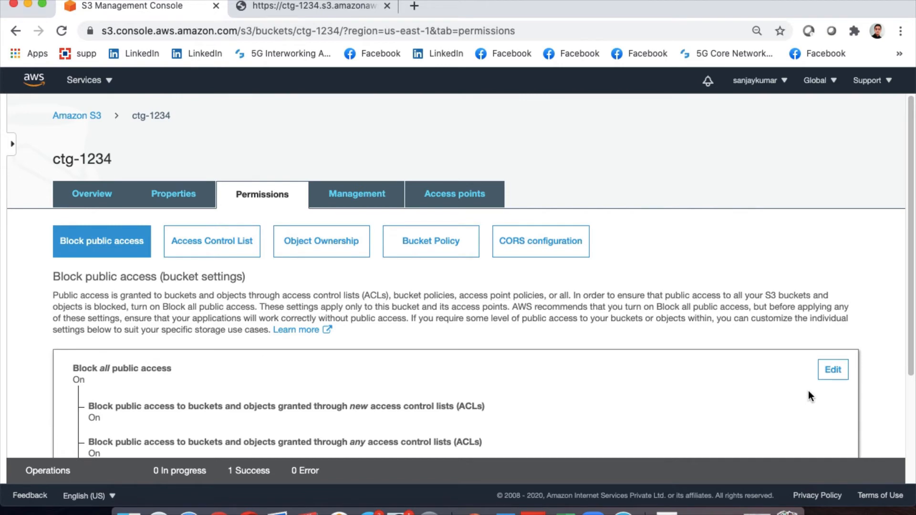
click(831, 370)
scroll(615, 347, down, 3)
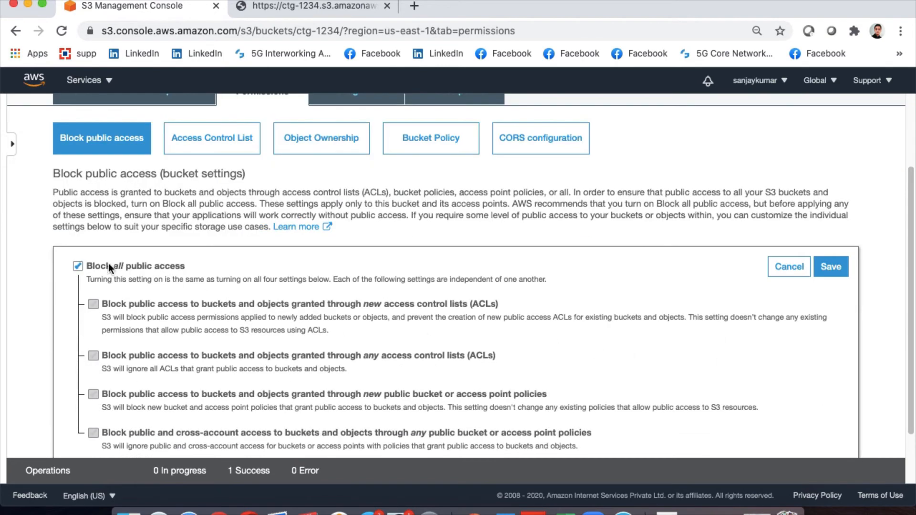
click(78, 267)
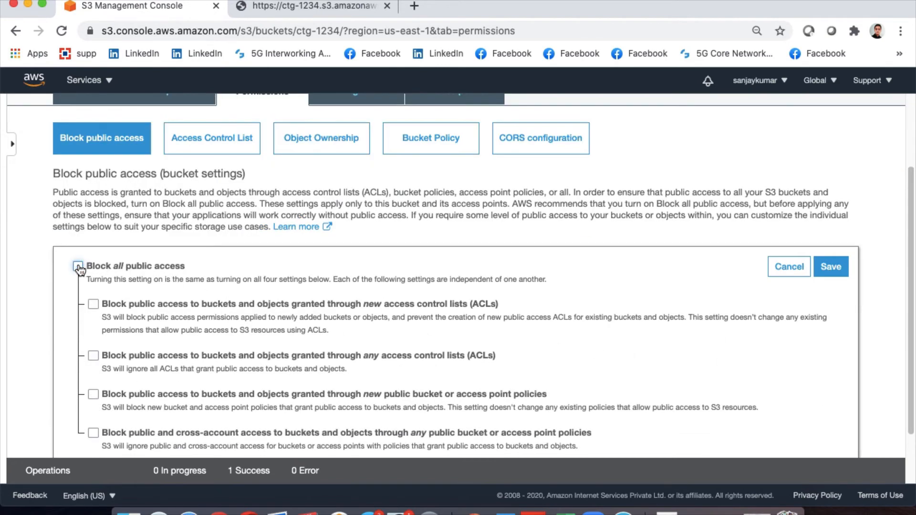
click(831, 267)
text(c)
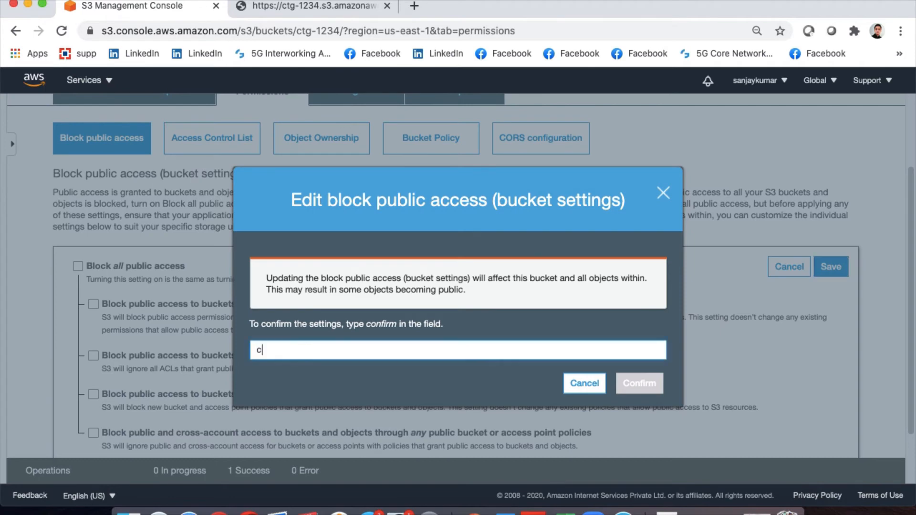
text(onfirm)
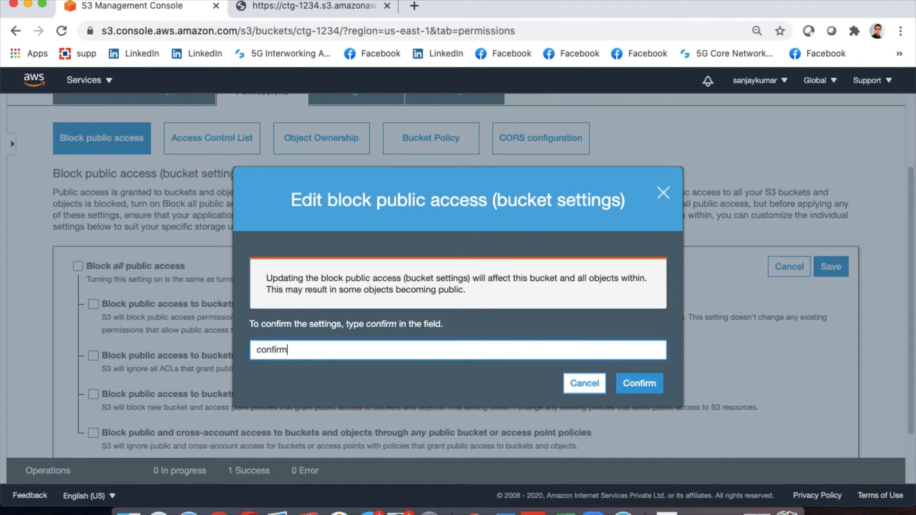
click(650, 384)
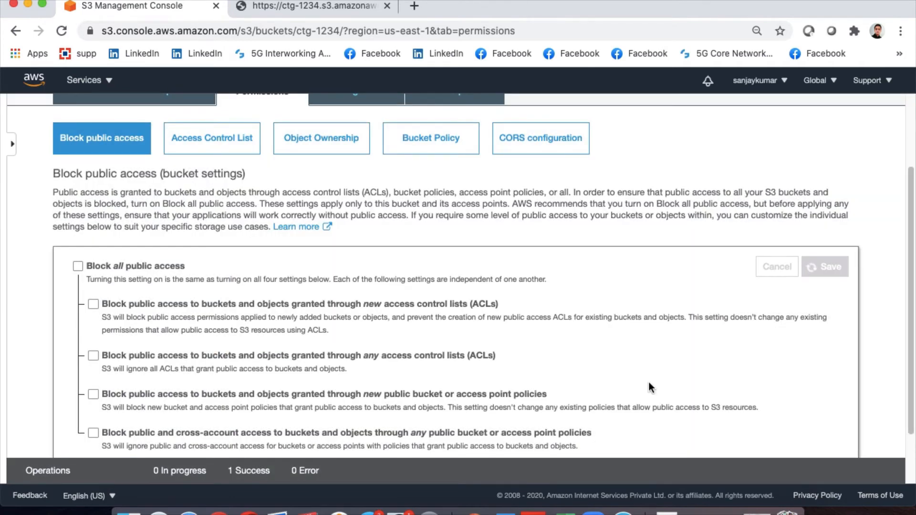
Go back through the bucket list to ctg-1234, open the details of CTG-S3-Obeject.jpg and make the object public
scroll(651, 383, up, 2)
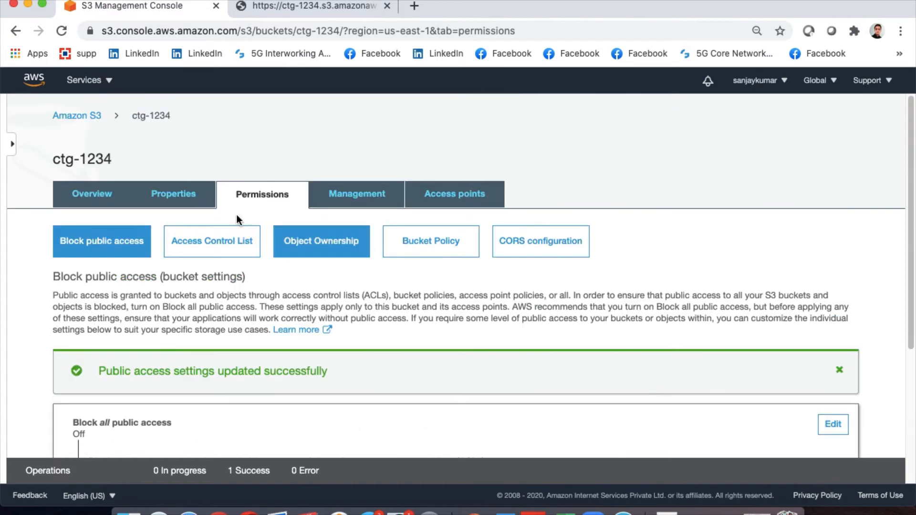
click(77, 116)
click(237, 329)
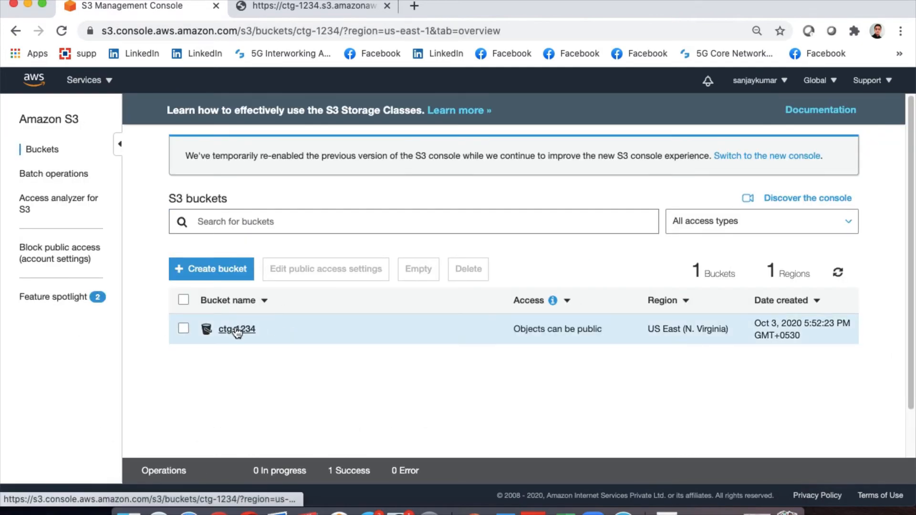
click(168, 361)
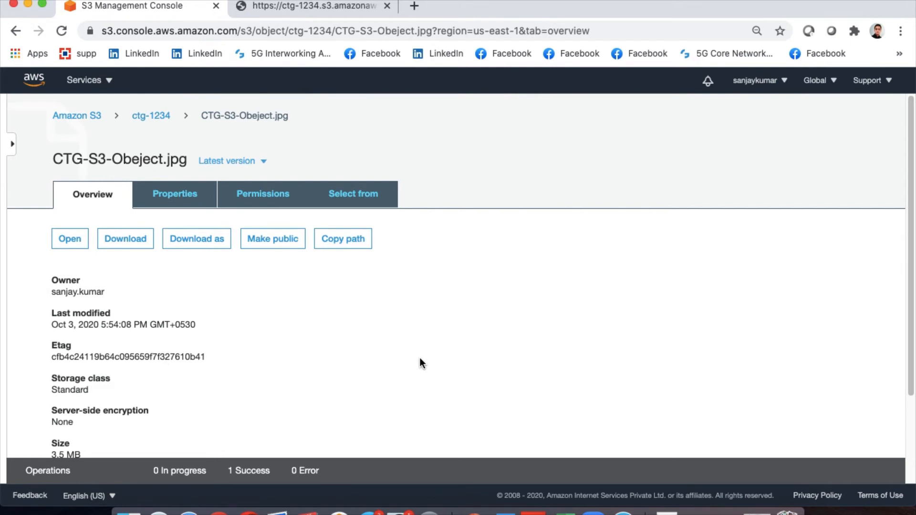
scroll(275, 354, down, 1)
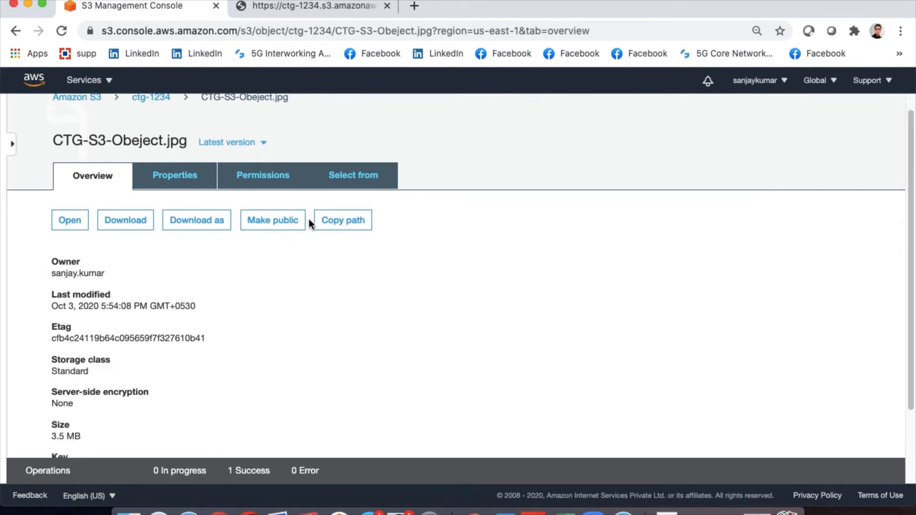
click(279, 222)
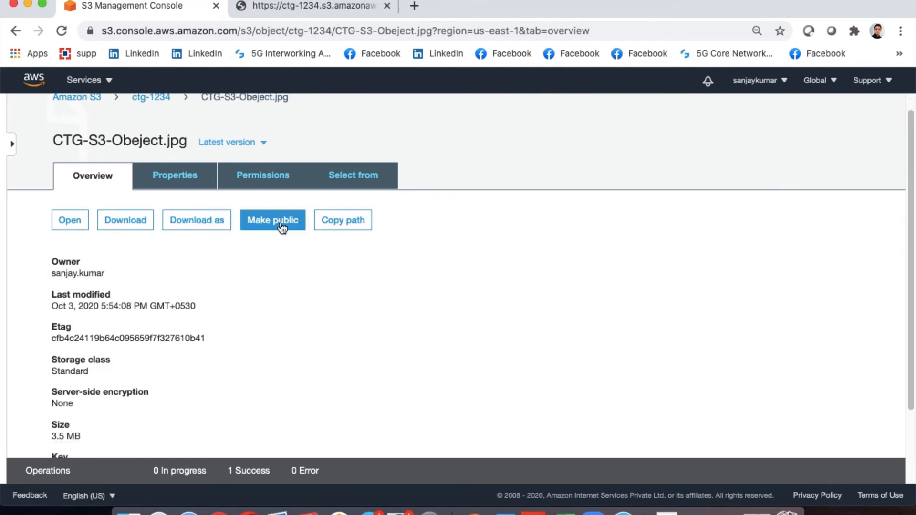
Copy the object's full Object URL and load it in the already open object browser tab to retest public access
scroll(328, 308, down, 2)
scroll(327, 315, down, 5)
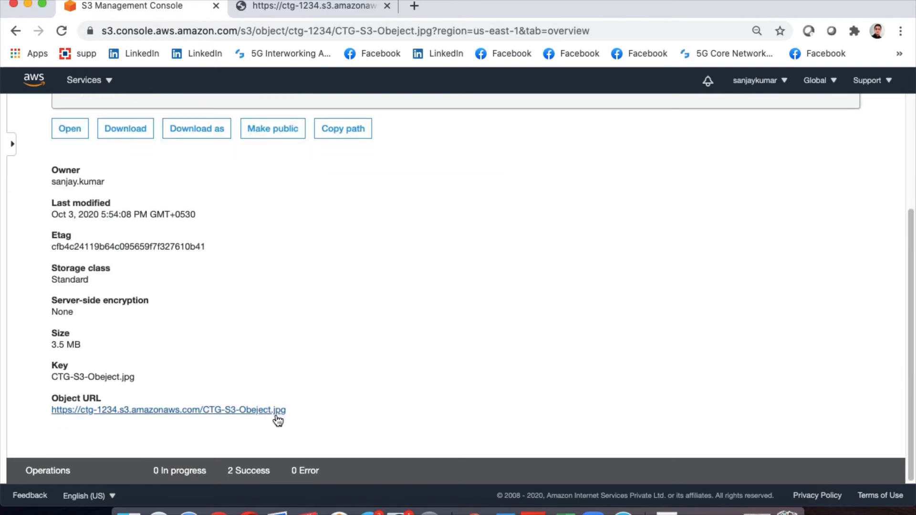
drag(287, 412, 45, 407)
key(super+c)
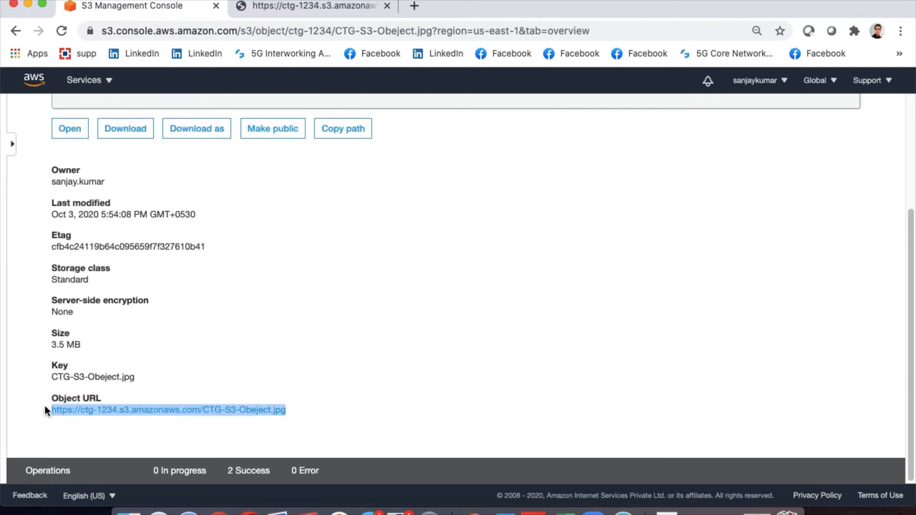
click(280, 8)
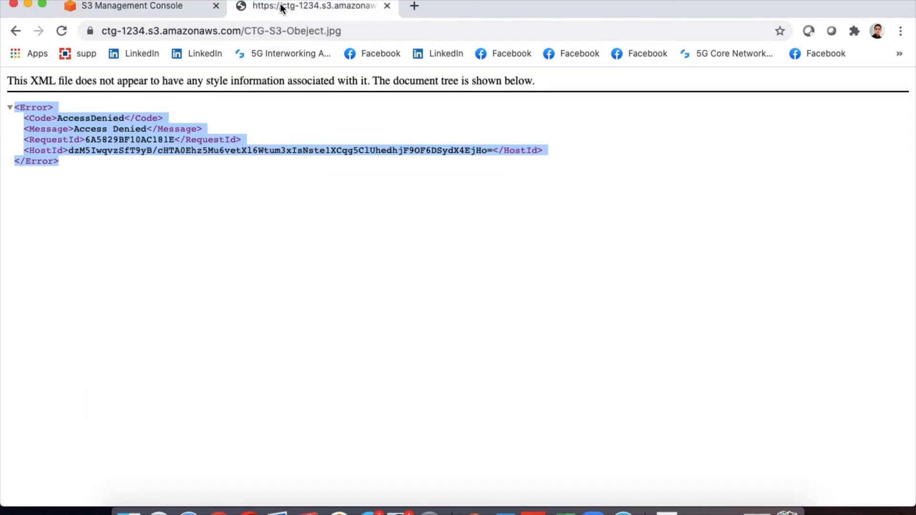
click(207, 31)
key(super+v)
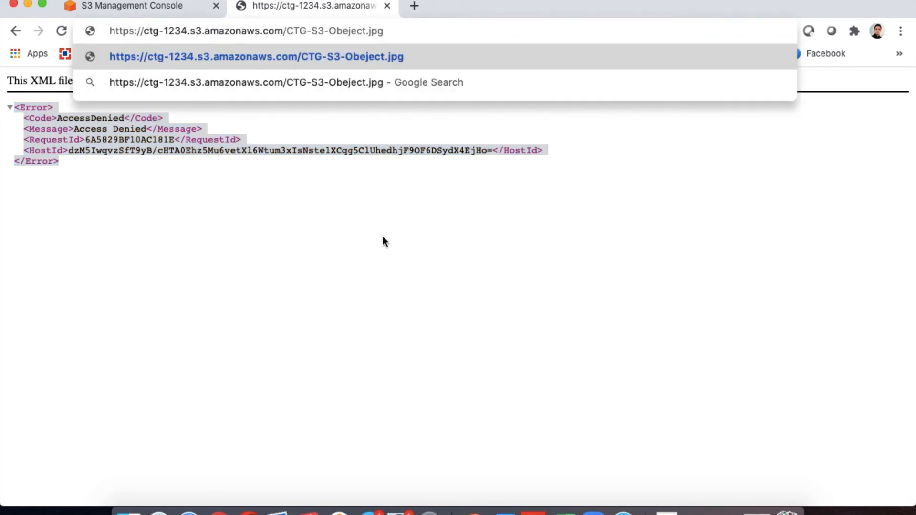
key(Return)
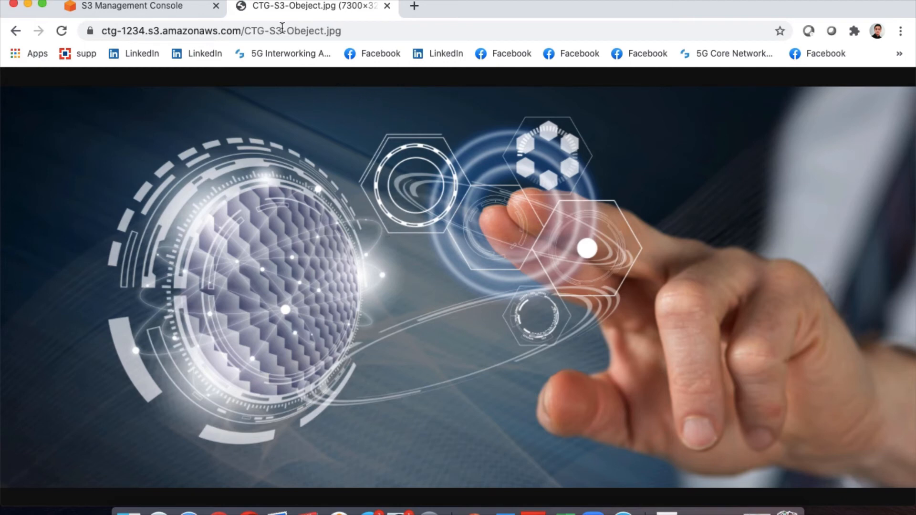
Return to the S3 console and examine the properties, permissions and S3 Select options of CTG-S3-Obeject.jpg
click(181, 10)
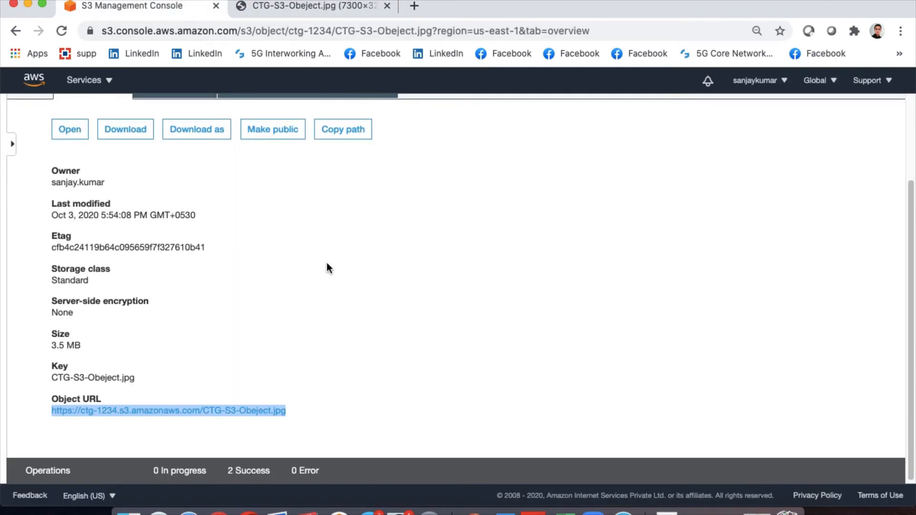
scroll(356, 313, up, 2)
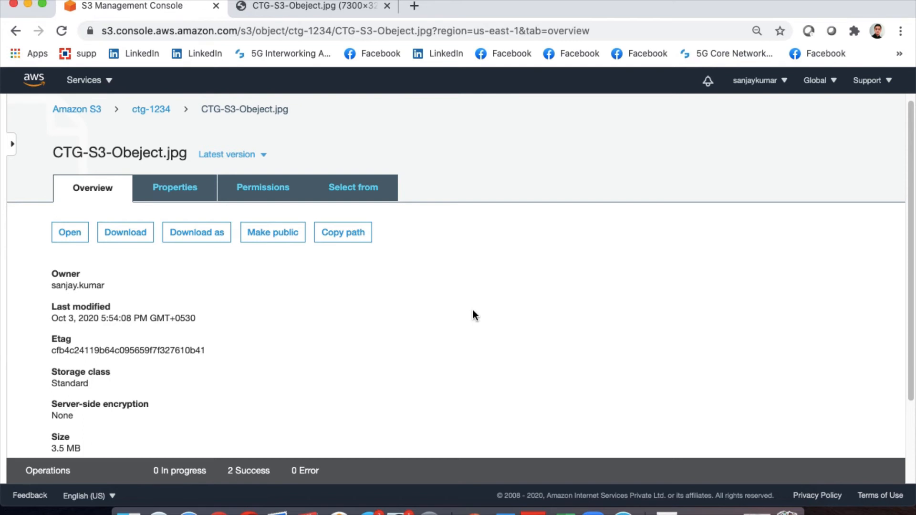
click(177, 191)
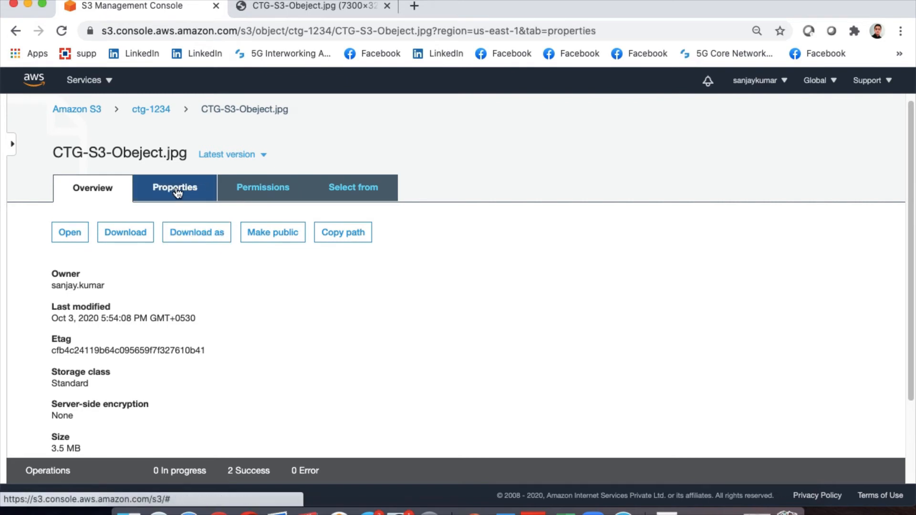
scroll(388, 299, down, 2)
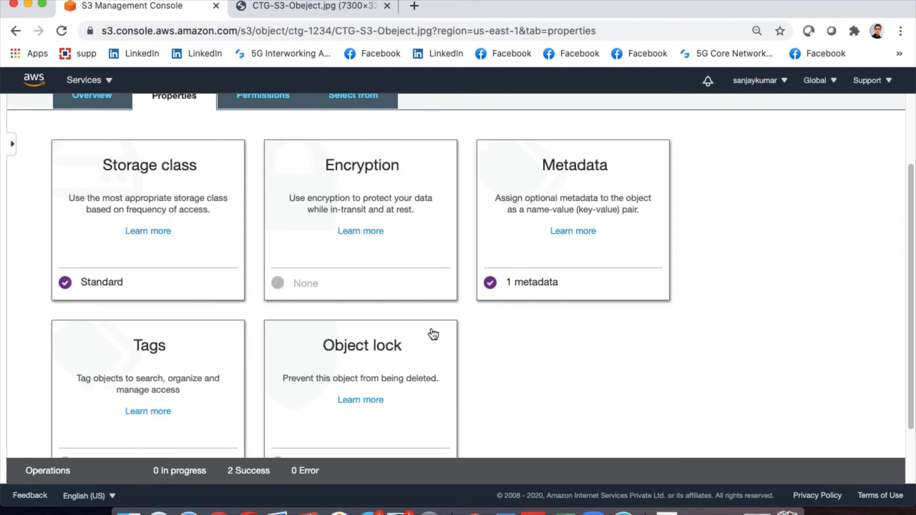
scroll(534, 421, up, 3)
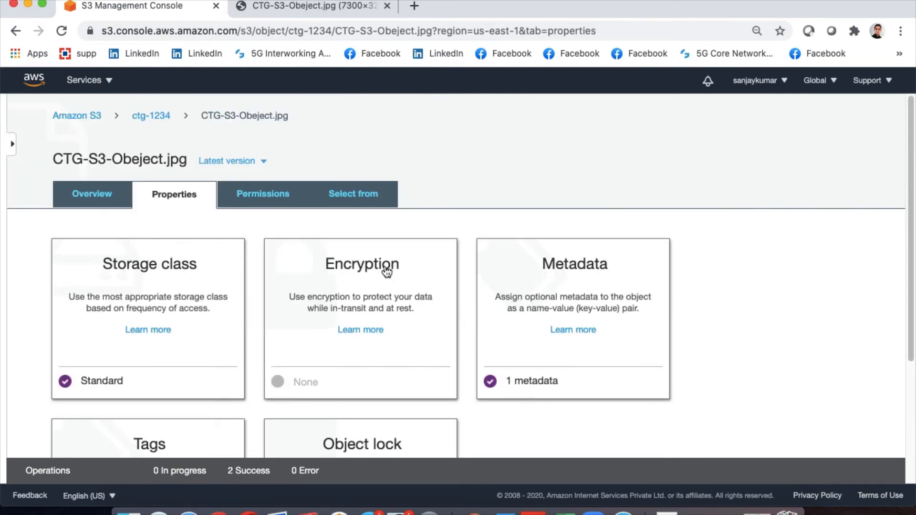
click(265, 197)
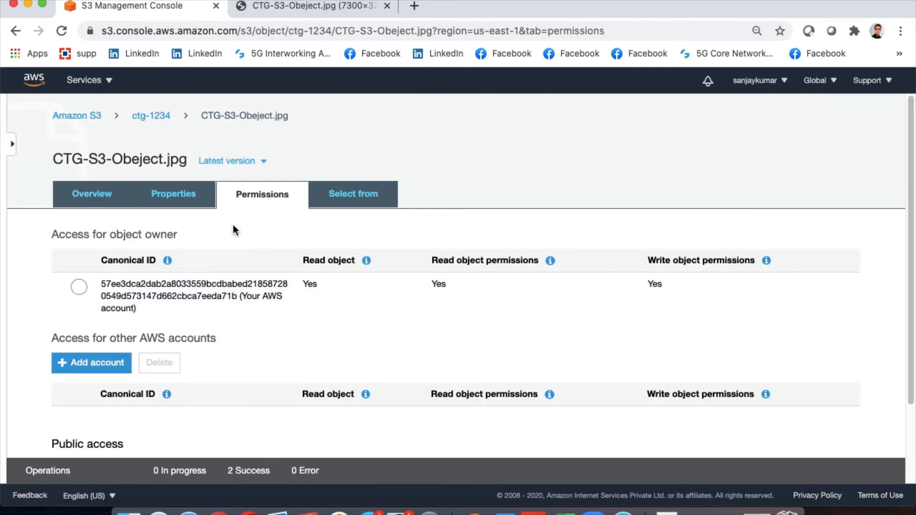
click(364, 195)
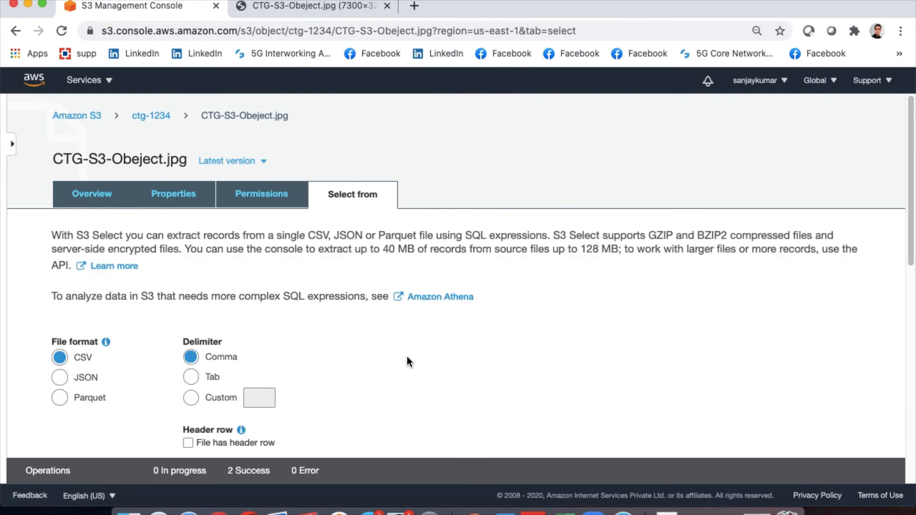
Reopen the ctg-1234 bucket from the bucket list and examine its properties, such as versioning, logging, static website hosting and default encryption
click(61, 116)
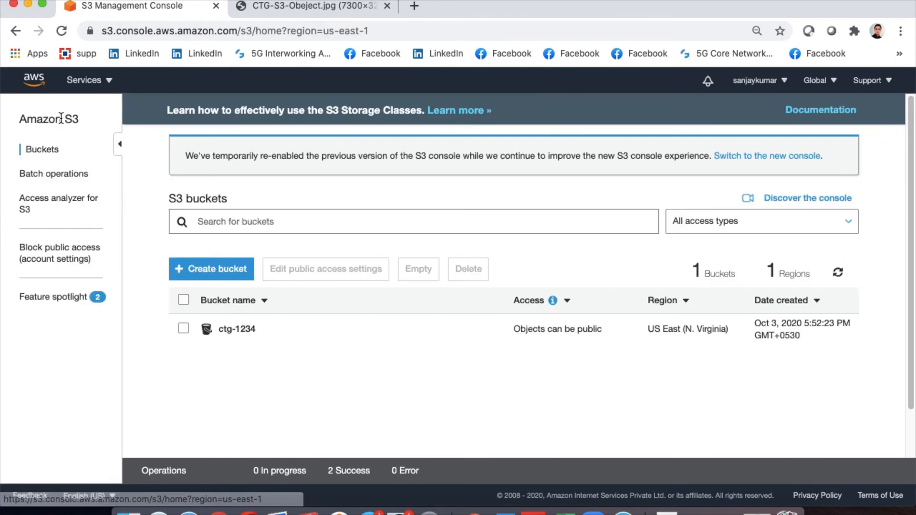
click(239, 329)
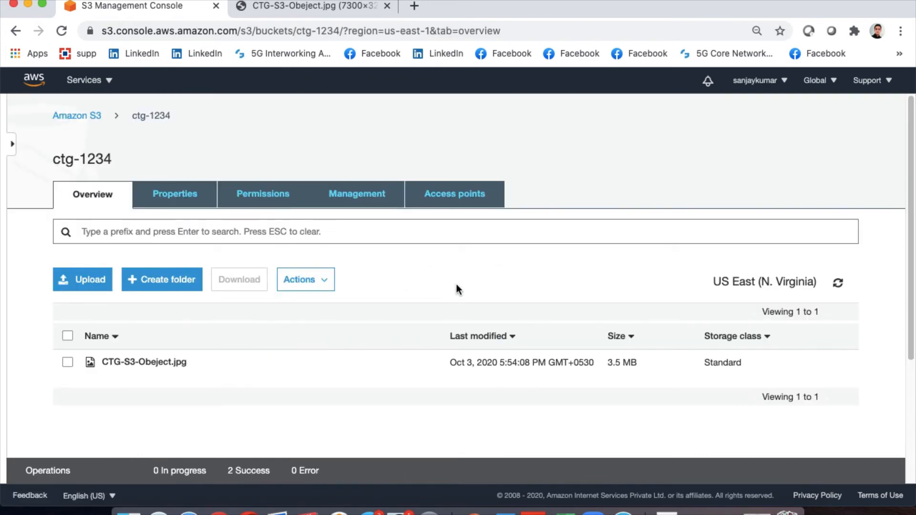
click(177, 197)
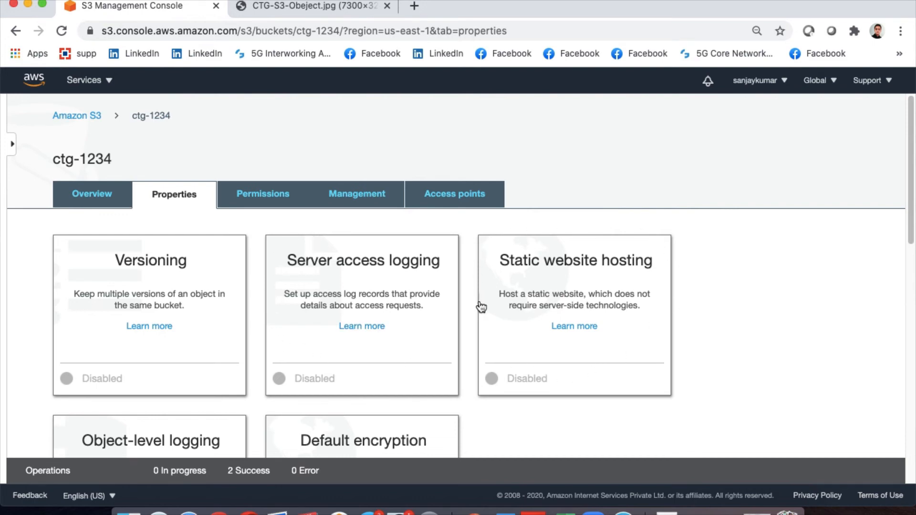
scroll(362, 337, down, 1)
scroll(362, 336, down, 3)
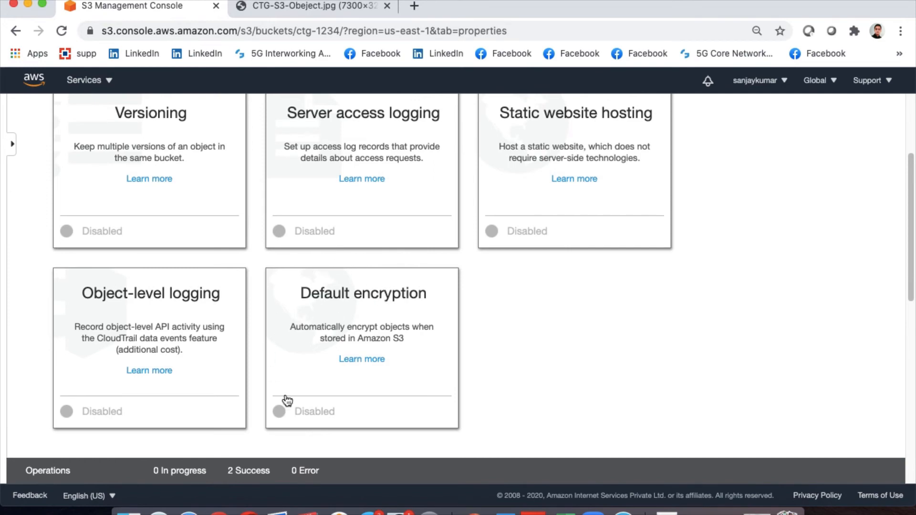
scroll(525, 367, up, 1)
scroll(525, 361, up, 3)
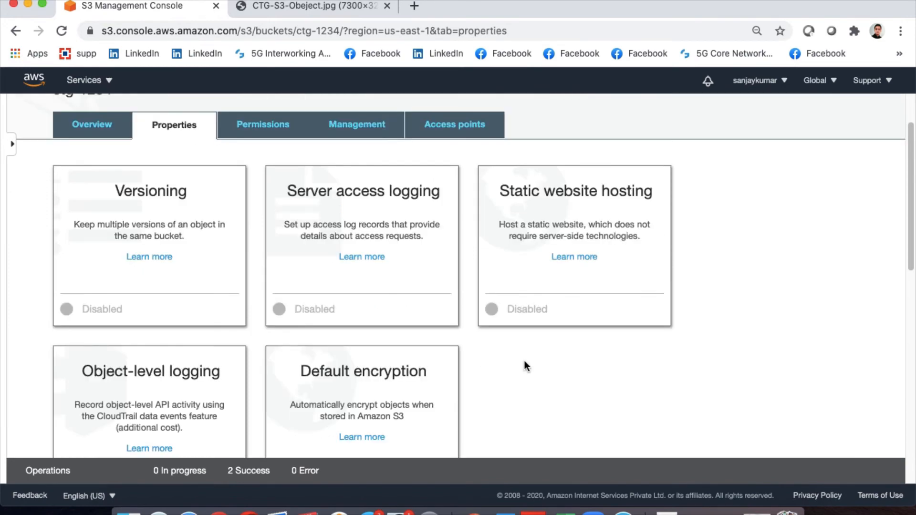
scroll(525, 363, down, 5)
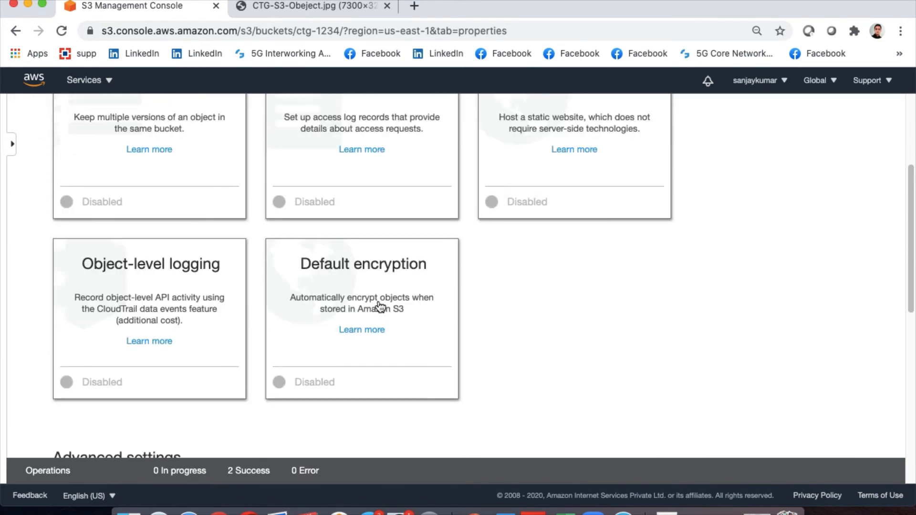
scroll(492, 331, up, 4)
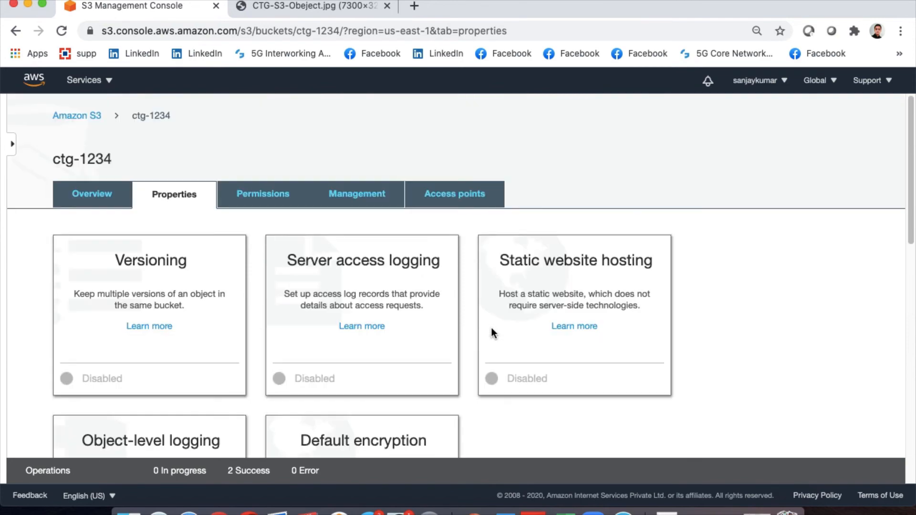
Examine the bucket's permission settings: block public access, access control list, object ownership, bucket policy and CORS configuration
click(267, 191)
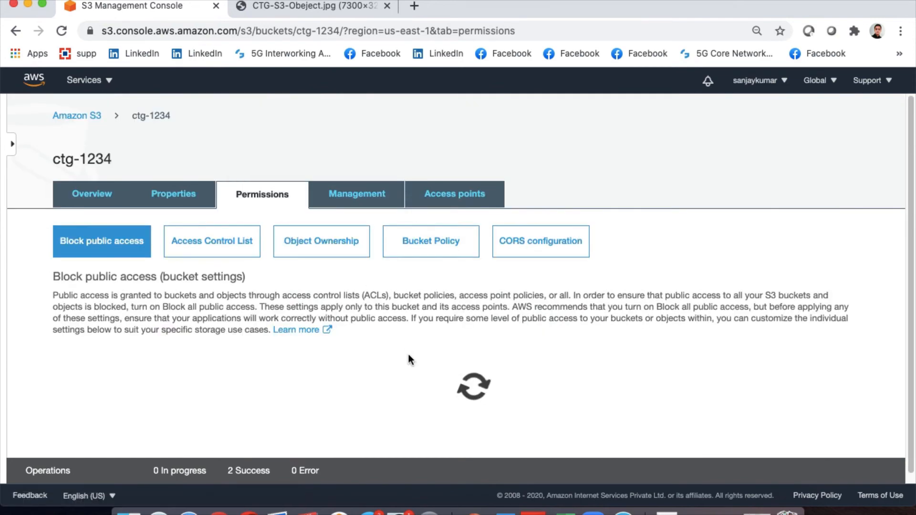
scroll(244, 347, down, 3)
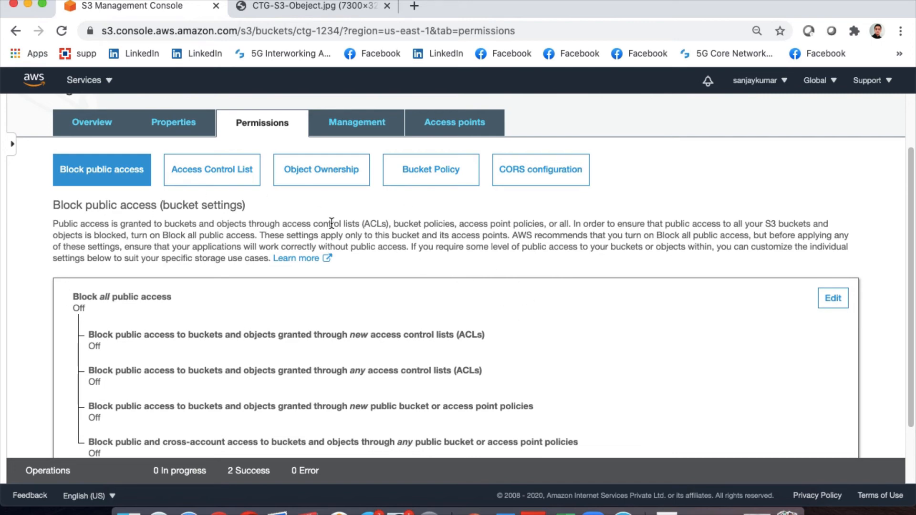
click(199, 171)
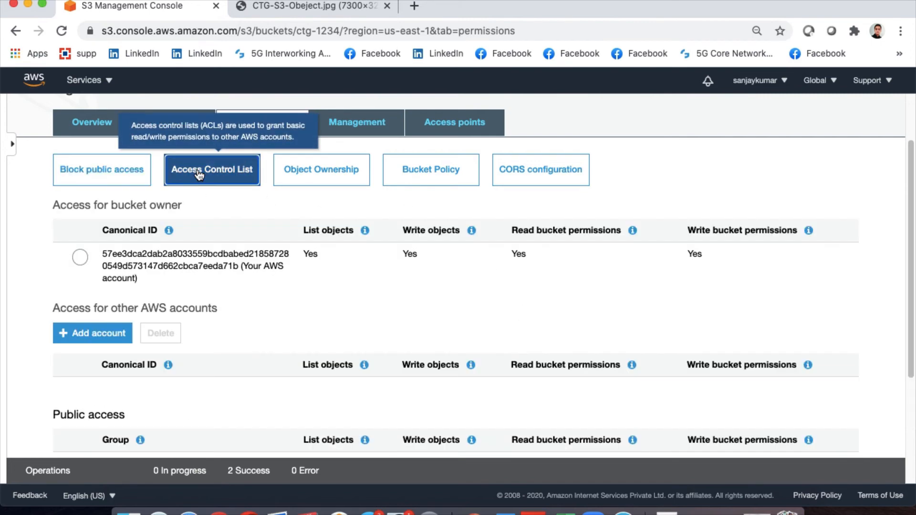
click(328, 182)
click(433, 244)
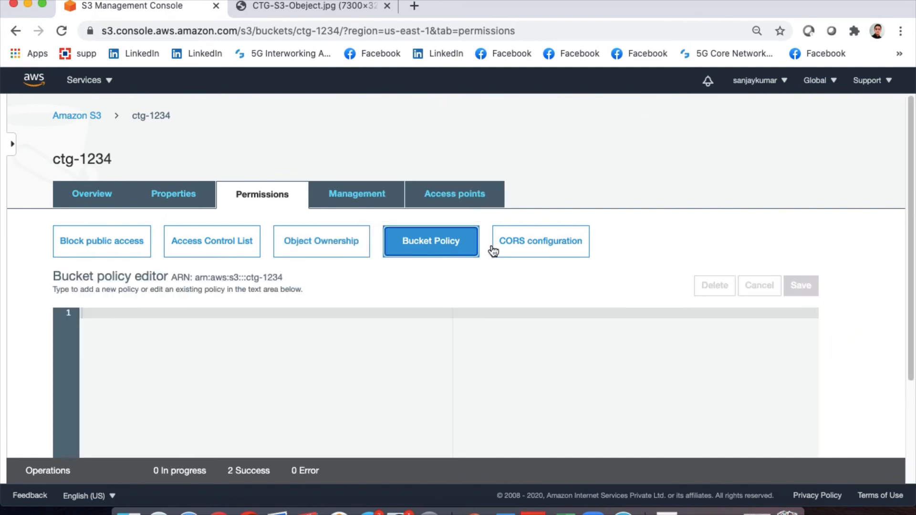
click(530, 249)
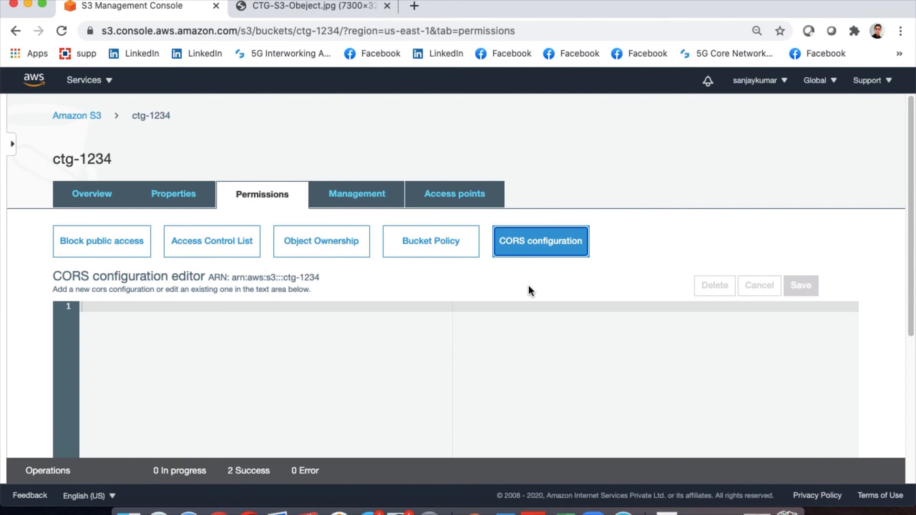
Examine the ctg-1234 bucket's management options, such as lifecycle rules, and its access points
click(354, 198)
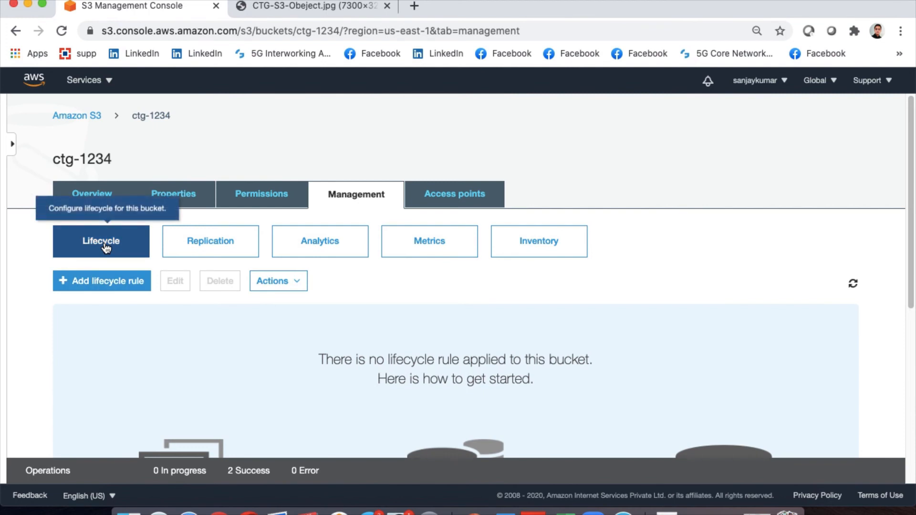
click(448, 195)
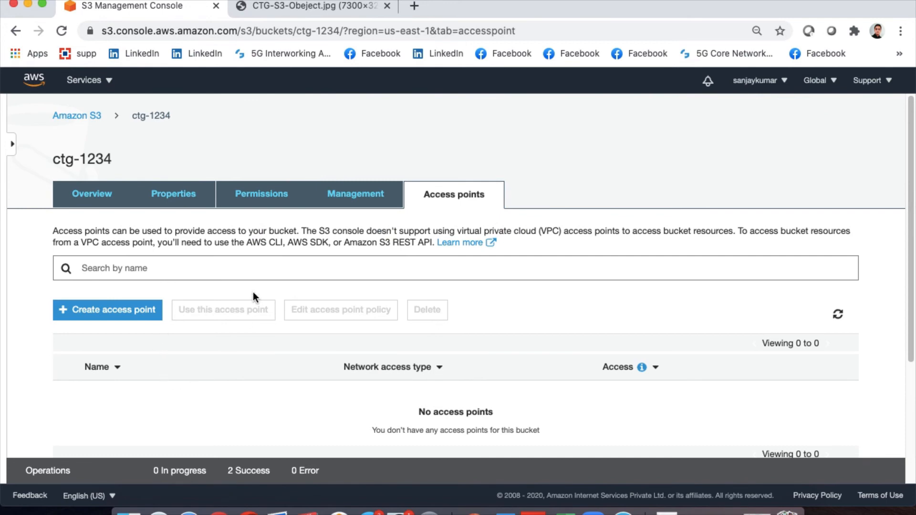
drag(103, 232, 303, 233)
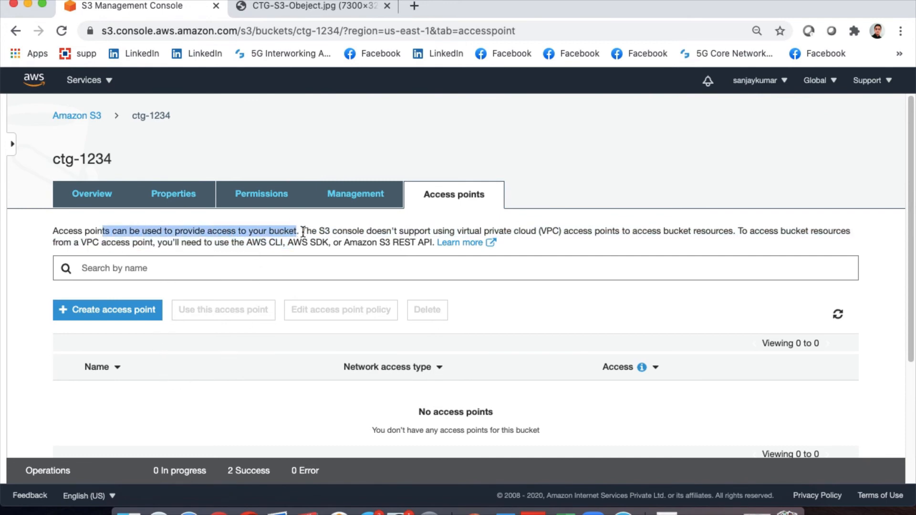
Reopen CTG-S3-Obeject.jpg from the ctg-1234 bucket and review its overview details and Object URL
click(77, 118)
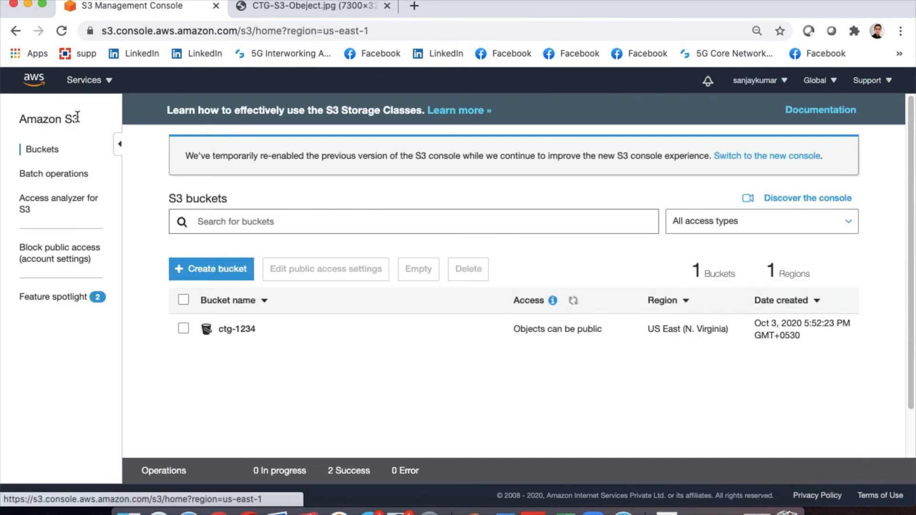
click(231, 336)
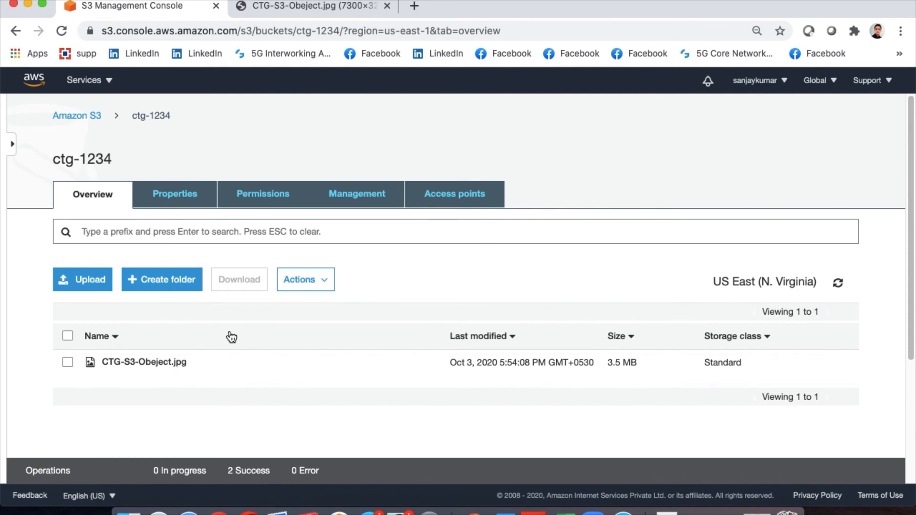
click(154, 364)
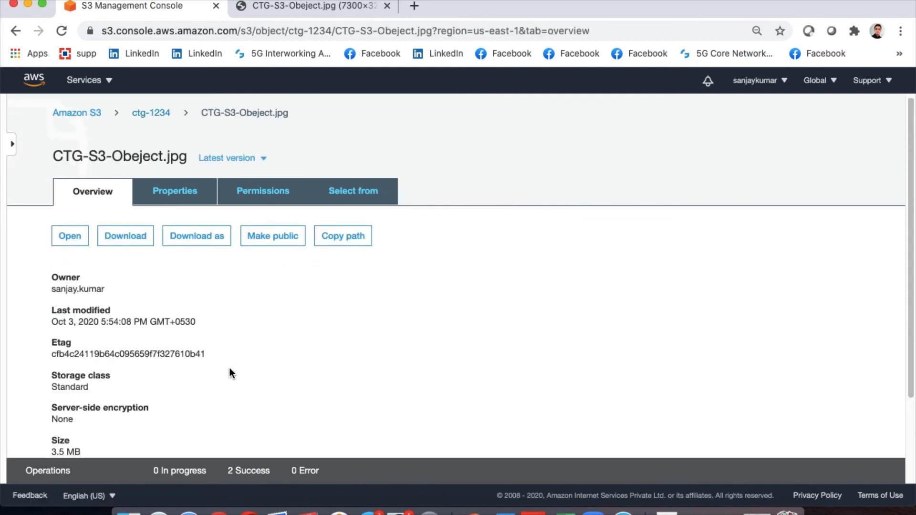
scroll(230, 368, down, 3)
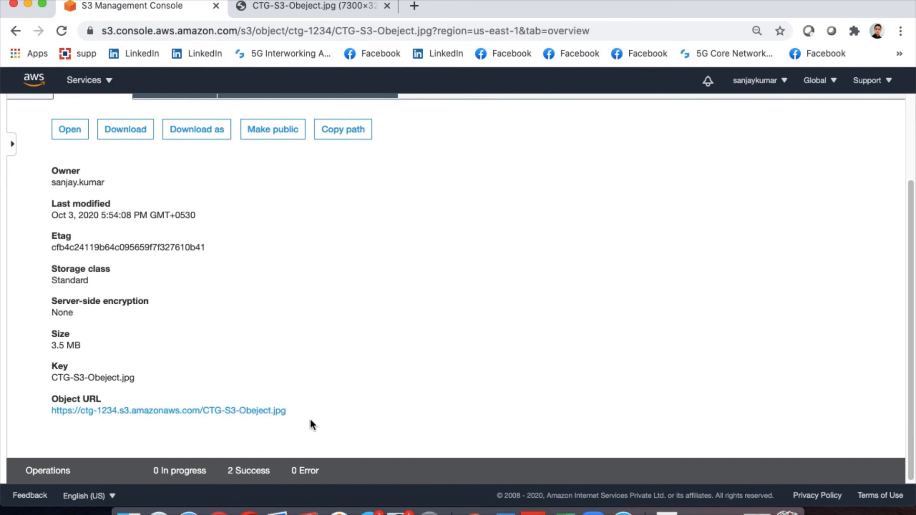
drag(302, 414, 44, 413)
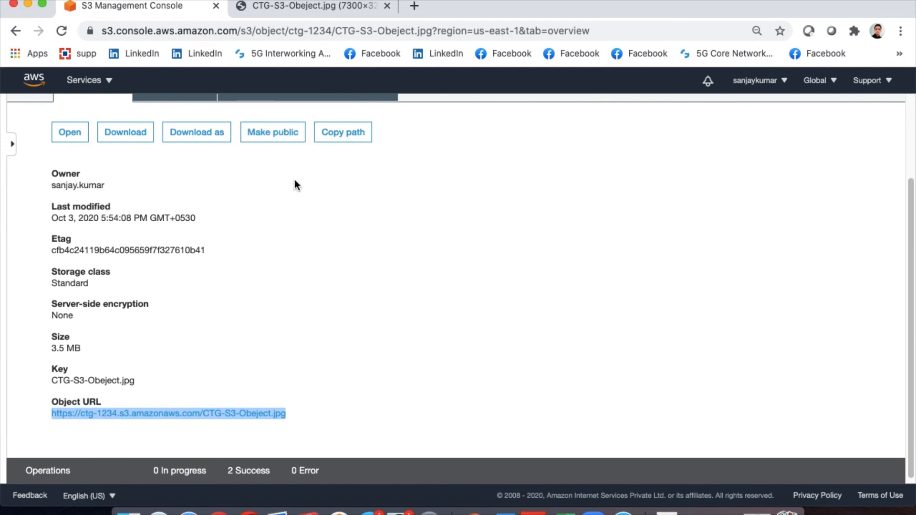
scroll(301, 234, up, 2)
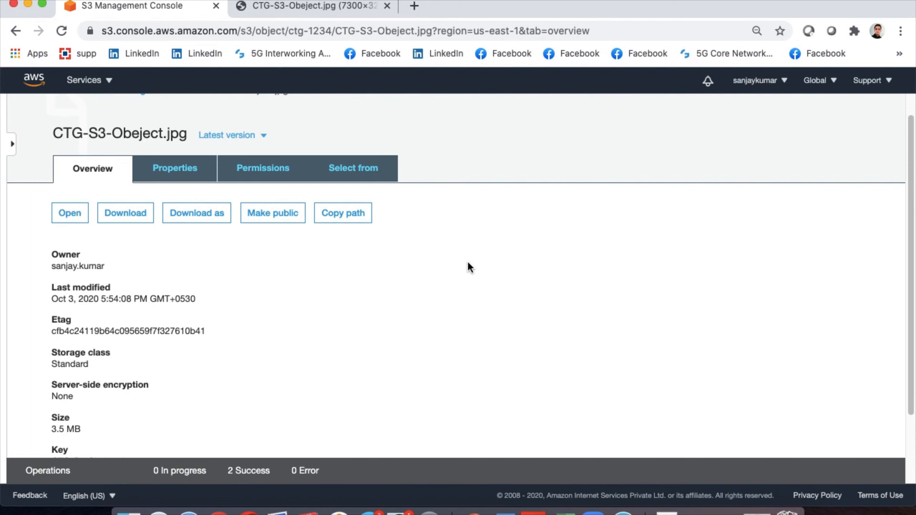
scroll(470, 267, up, 1)
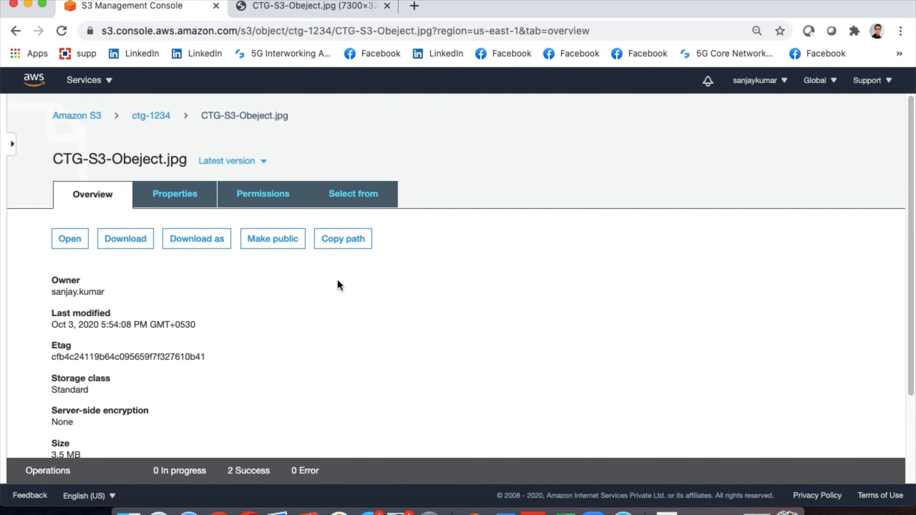
scroll(204, 392, down, 3)
scroll(205, 381, up, 3)
Return to the ctg-1234 bucket's contents, select CTG-S3-Obeject.jpg and look through the actions available for it
click(142, 119)
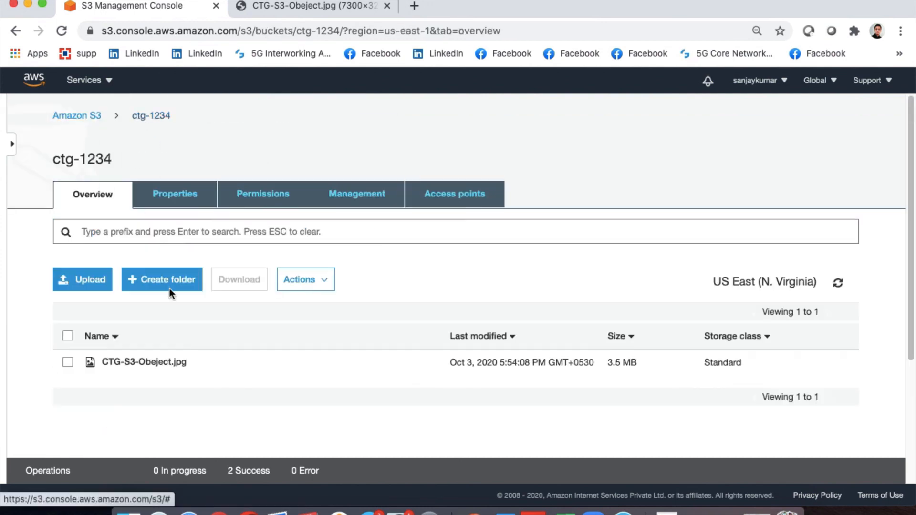
click(69, 364)
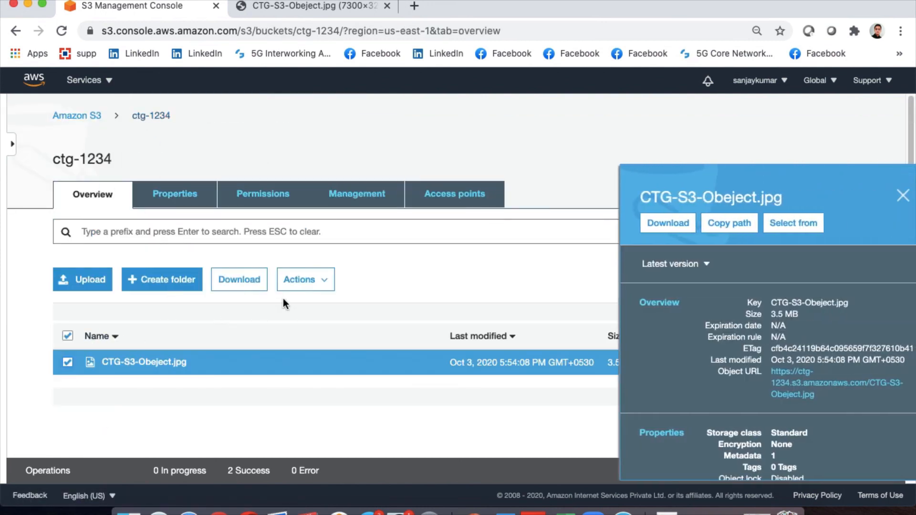
click(313, 285)
scroll(331, 392, down, 3)
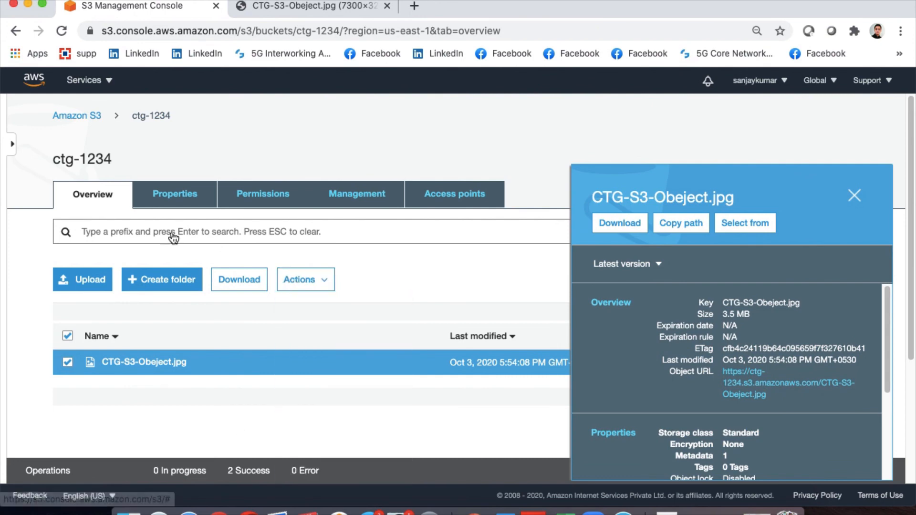
Delete the ctg-1234 bucket from the bucket list, entering ctg-1234 as the confirmation name, and dismiss its details
click(81, 116)
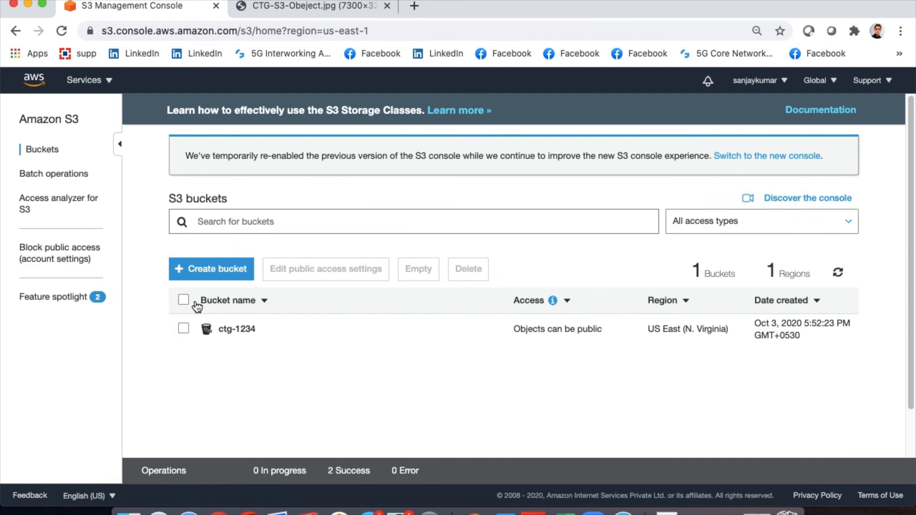
click(183, 328)
click(469, 278)
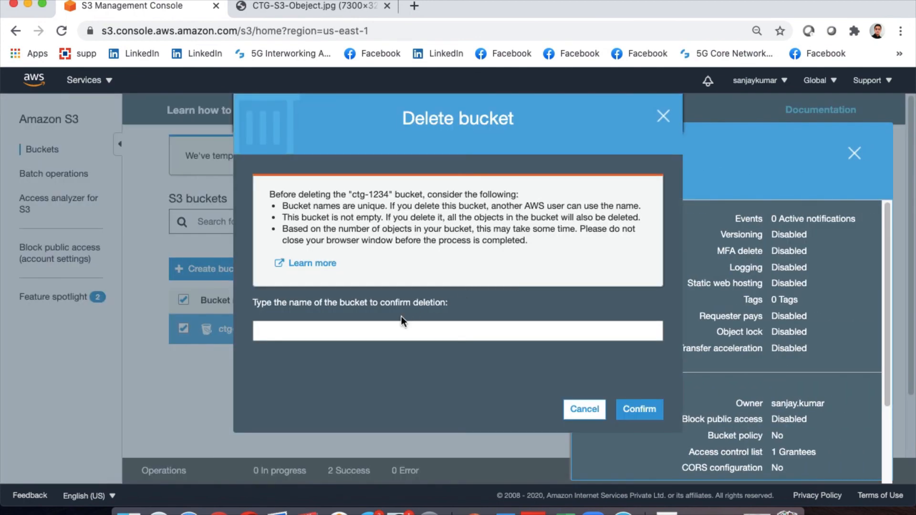
drag(257, 307, 442, 307)
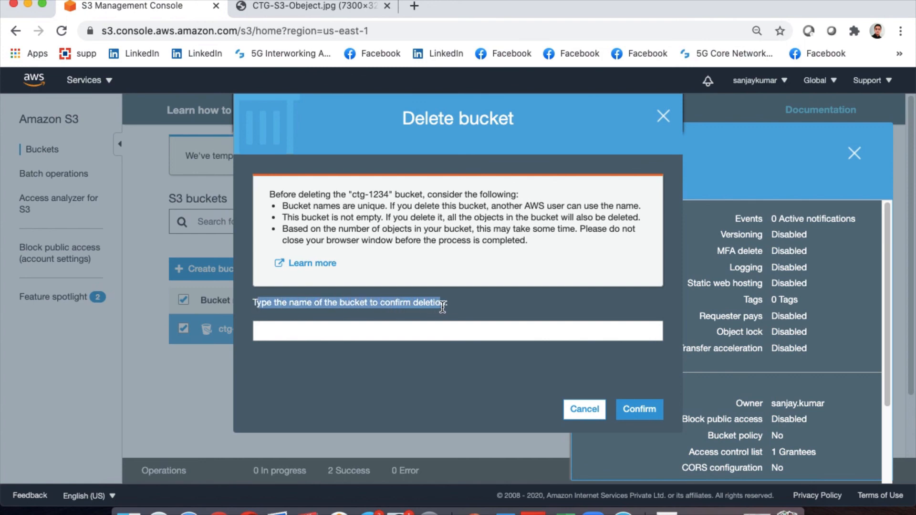
click(417, 337)
text(ctg-1234)
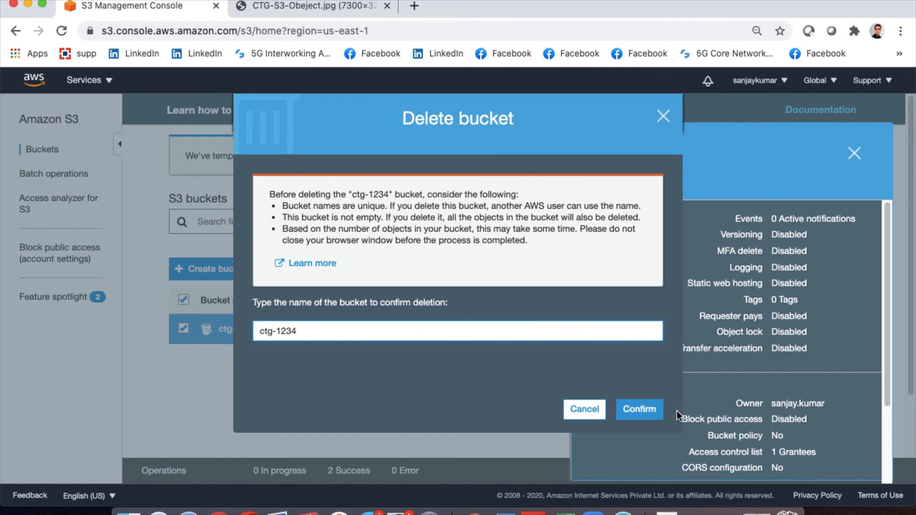
click(646, 414)
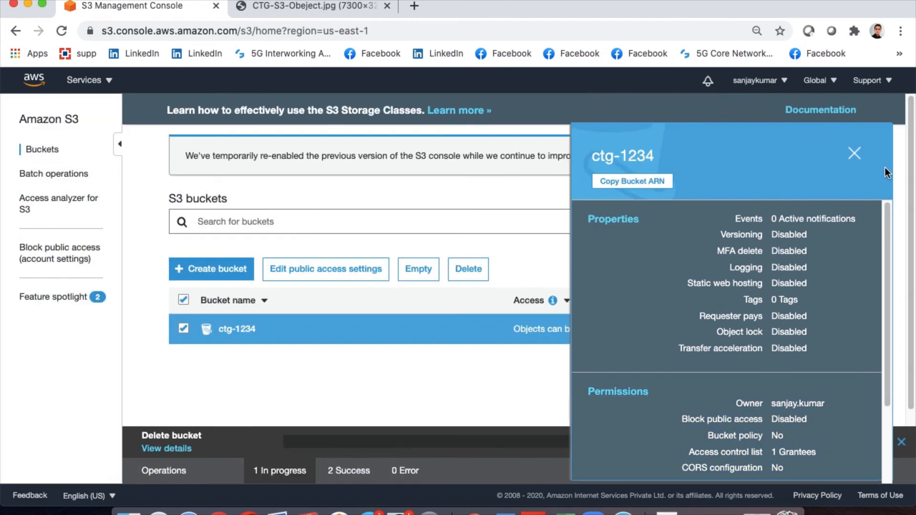
click(871, 154)
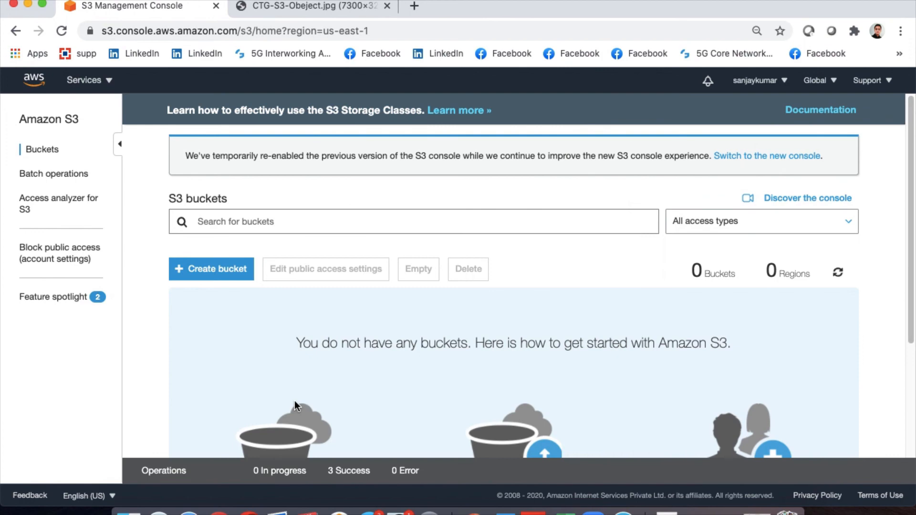